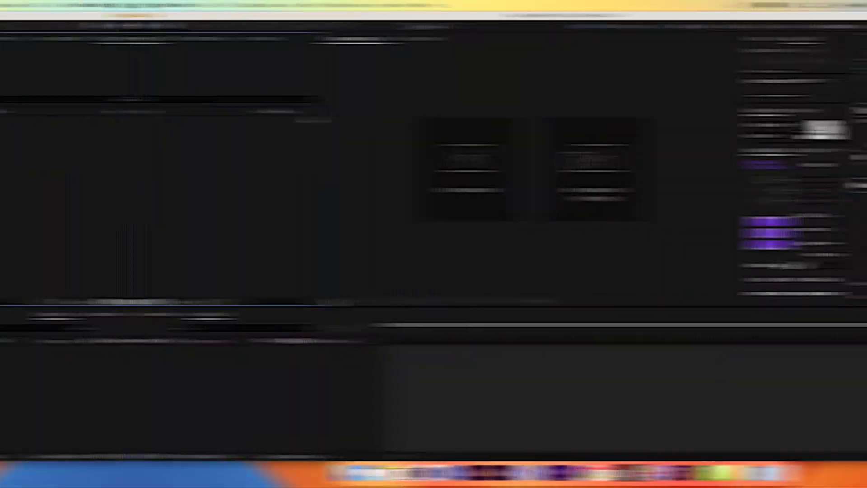
Step: Create a new composition named Text Animated
{"action": "left_click", "coordinate": [340, 190]}
{"action": "type", "text": "T"}
{"action": "type", "text": "ext Animated"}
{"action": "key", "text": "Return"}
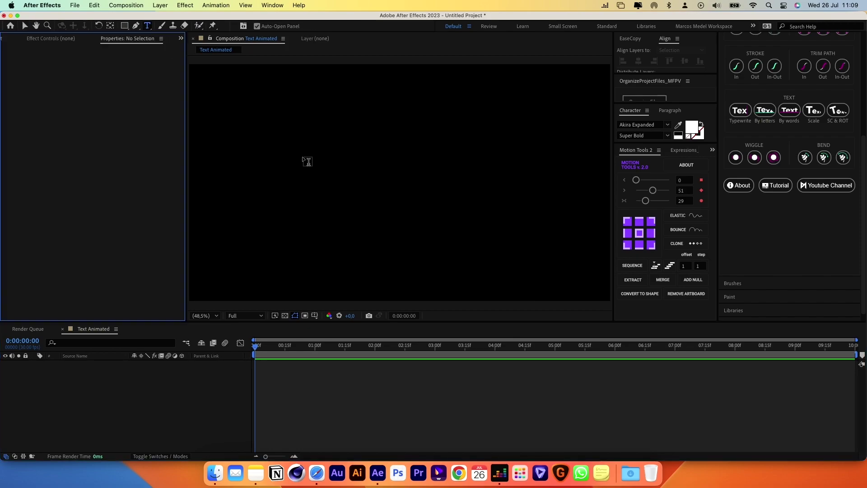
Step: Open the TextExploder script and set it to split the text into Characters
{"action": "left_click", "coordinate": [273, 5]}
{"action": "scroll", "coordinate": [277, 447], "scroll_direction": "down", "scroll_amount": 5}
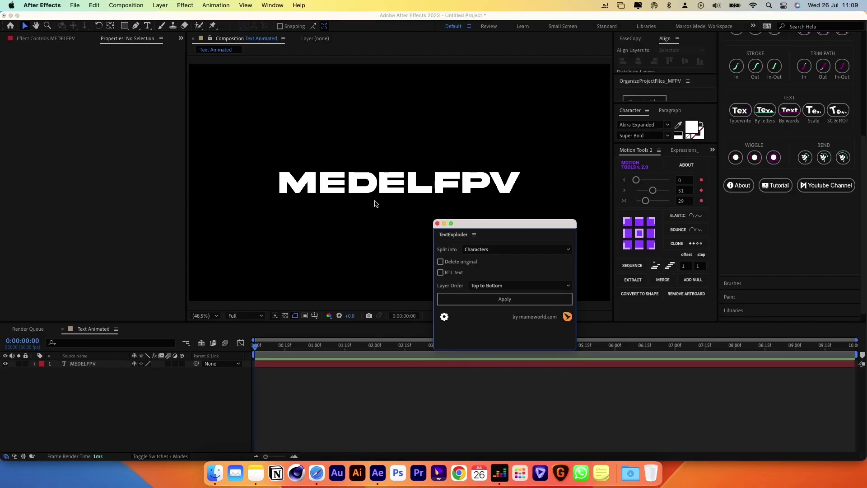
{"action": "left_click_drag", "start_coordinate": [482, 228], "coordinate": [503, 218]}
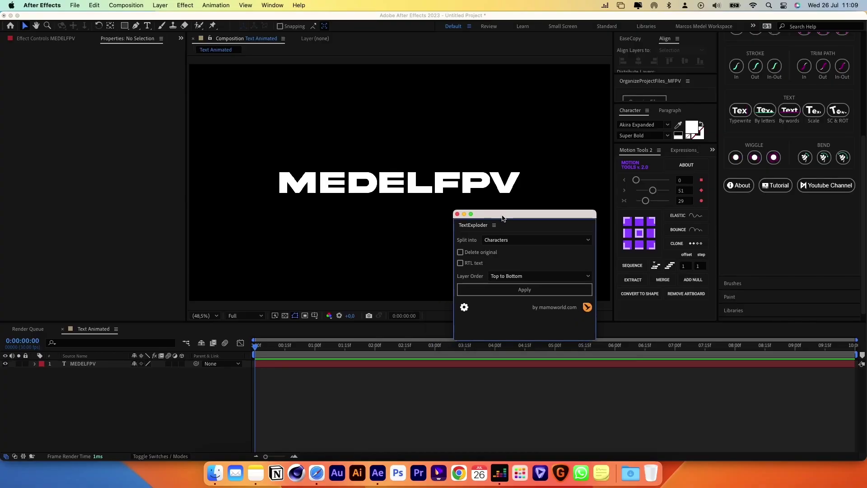
{"action": "left_click", "coordinate": [497, 241]}
{"action": "left_click", "coordinate": [493, 252]}
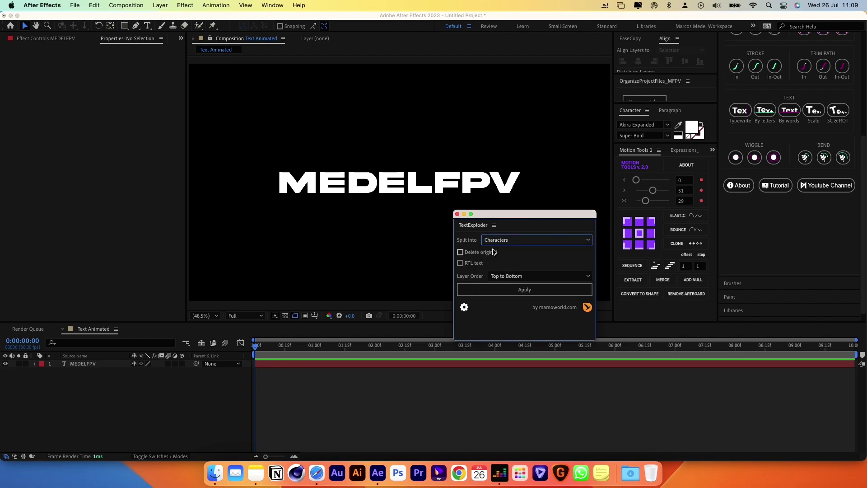
Step: Explode the MEDELFPV text layer into separate letter layers, close the script, and hide the original text layer
{"action": "left_click", "coordinate": [94, 365]}
{"action": "left_click", "coordinate": [522, 290]}
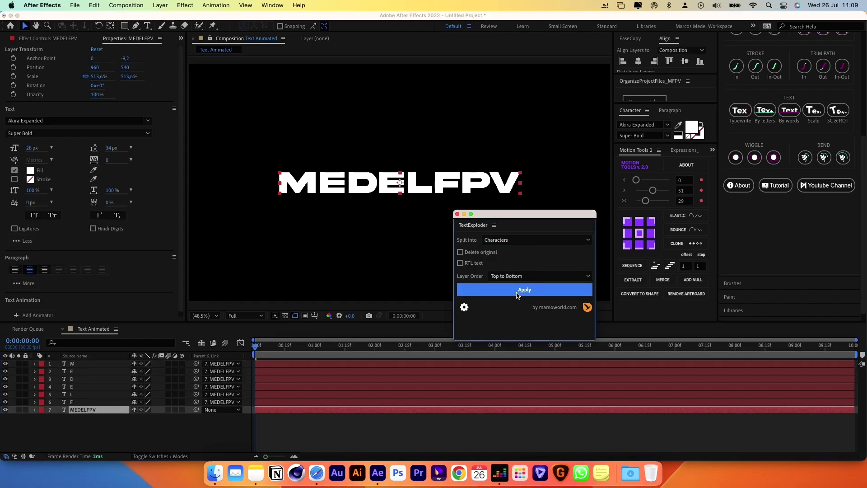
{"action": "left_click", "coordinate": [457, 215]}
{"action": "left_click", "coordinate": [446, 218]}
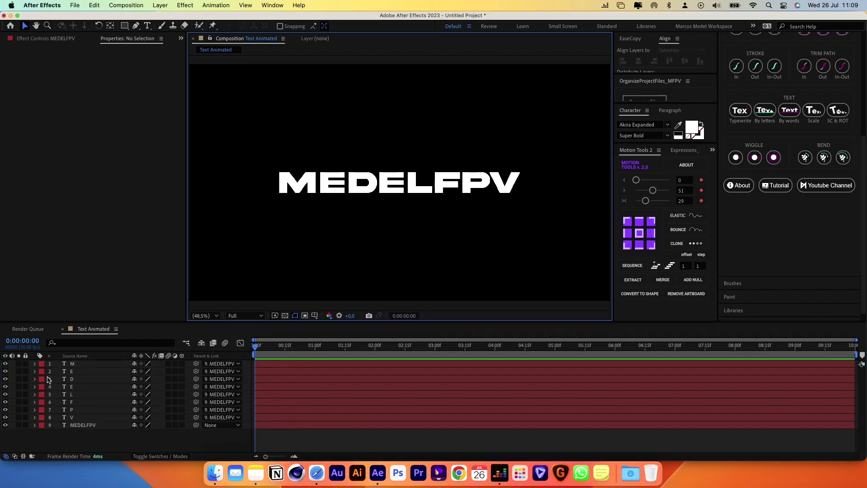
{"action": "left_click", "coordinate": [5, 425]}
{"action": "left_click_drag", "start_coordinate": [308, 176], "coordinate": [309, 136]}
{"action": "left_click_drag", "start_coordinate": [334, 179], "coordinate": [320, 225]}
{"action": "left_click_drag", "start_coordinate": [360, 174], "coordinate": [367, 129]}
{"action": "key", "text": "super+z"}
{"action": "key", "text": "super+z"}
{"action": "key", "text": "super+z"}
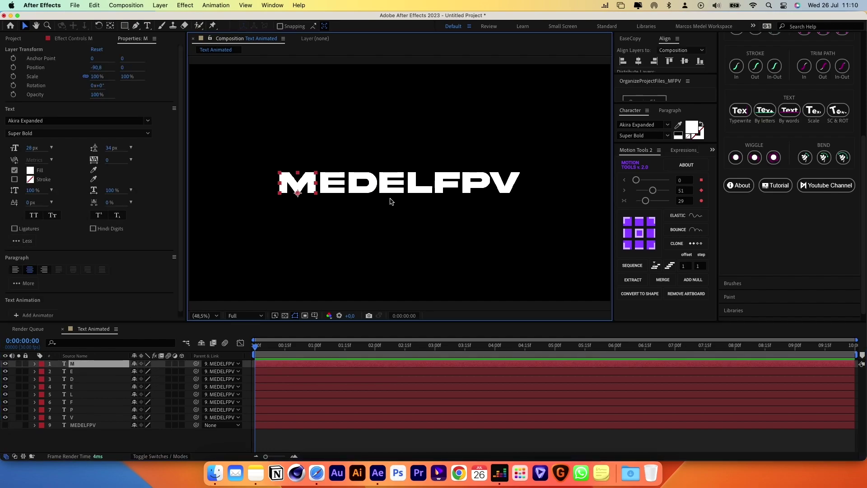
Step: Apply the Transform effect to the M letter layer
{"action": "left_click", "coordinate": [78, 368]}
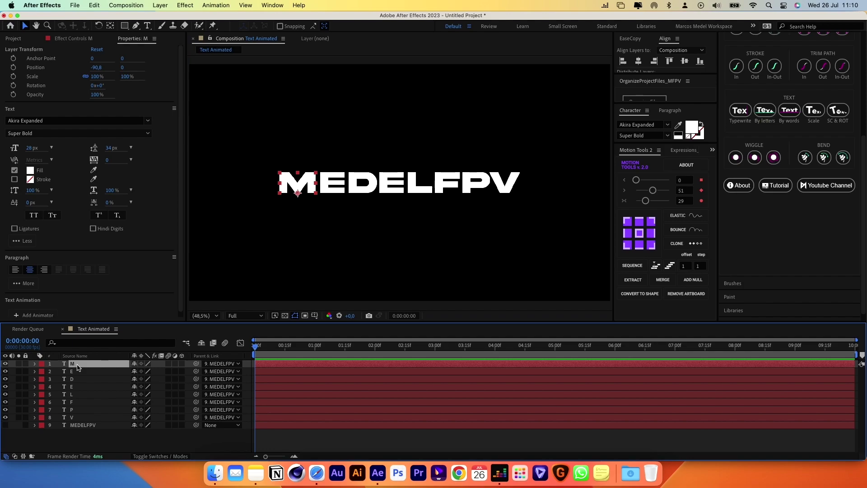
{"action": "key", "text": "ctrl+space"}
{"action": "type", "text": "transform"}
{"action": "key", "text": "Return"}
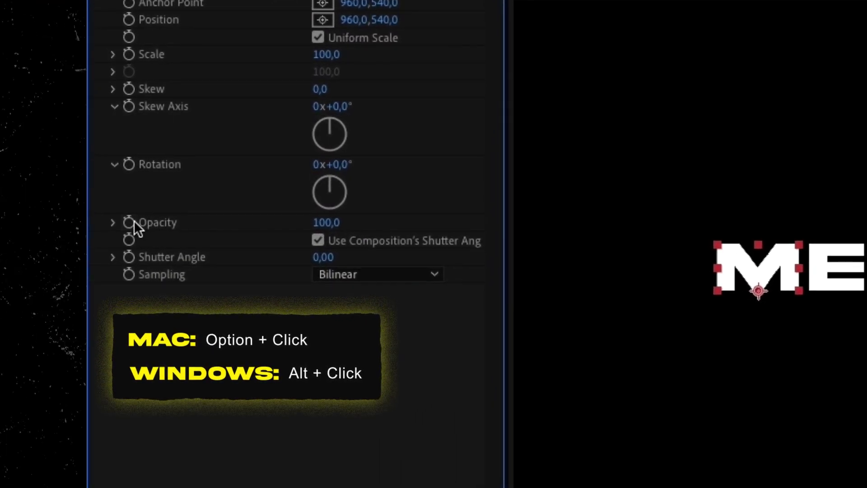
Step: Add the expression wiggle(4,100) to the Transform effect's Opacity on the M layer, and collapse the layer's properties
{"action": "left_click", "coordinate": [19, 163], "text": "alt"}
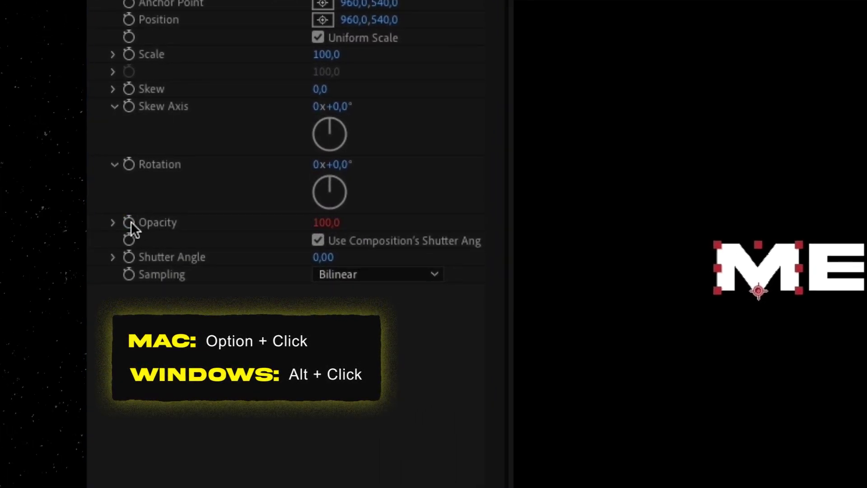
{"action": "type", "text": "wig"}
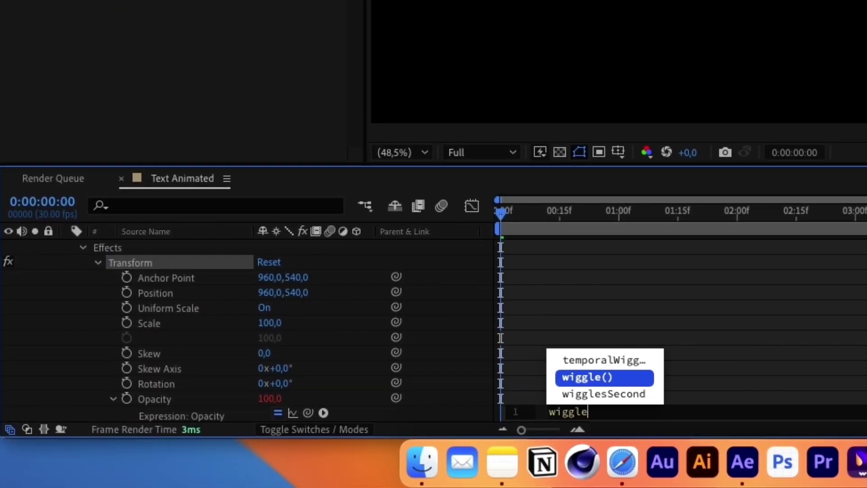
{"action": "type", "text": "gle"}
{"action": "key", "text": "Return"}
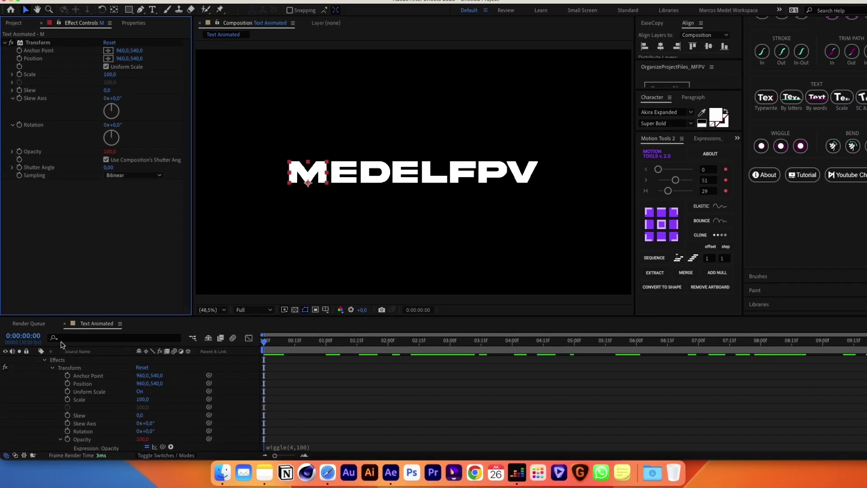
{"action": "scroll", "coordinate": [75, 262], "scroll_direction": "up", "scroll_amount": 2}
{"action": "left_click", "coordinate": [35, 365]}
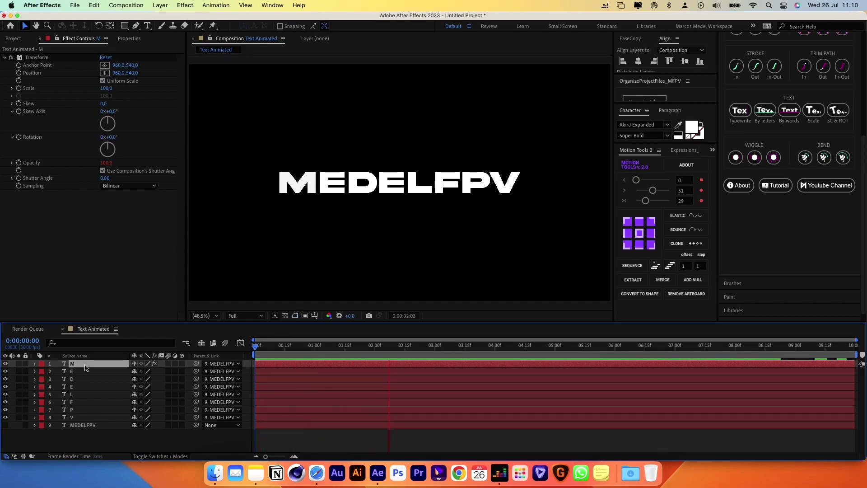
Step: Copy the M layer's Transform effect to the other seven letter layers and preview the flicker from the start
{"action": "left_click", "coordinate": [35, 58]}
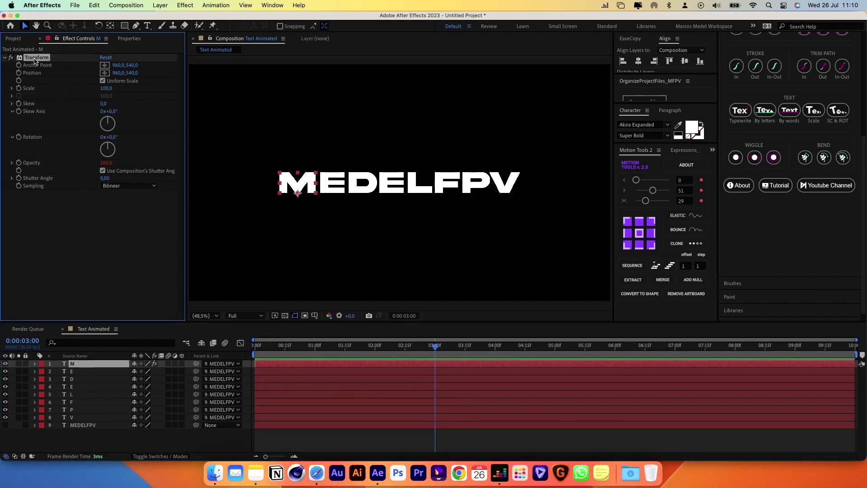
{"action": "key", "text": "super+c"}
{"action": "left_click", "coordinate": [74, 372]}
{"action": "left_click", "coordinate": [74, 417], "text": "shift"}
{"action": "key", "text": "super+v"}
{"action": "left_click_drag", "start_coordinate": [295, 351], "coordinate": [197, 353]}
{"action": "key", "text": "space"}
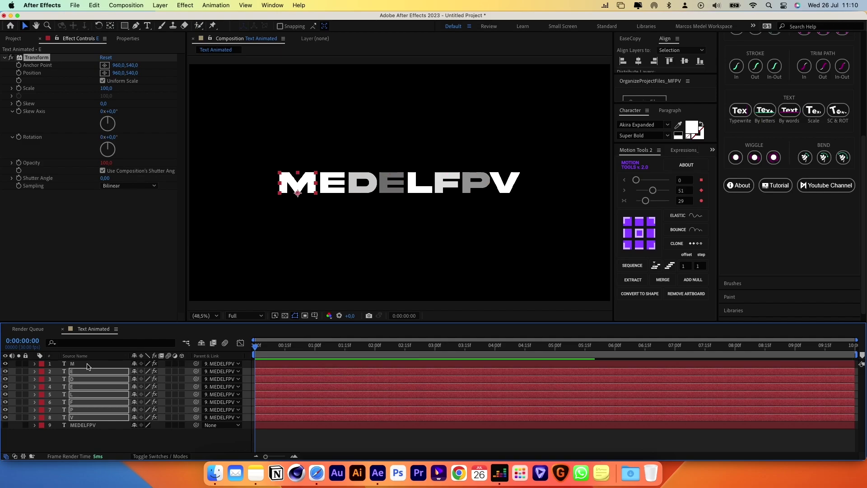
Step: Keyframe the Opacity of all letter layers from 0% at the start to 100% at 0:00:00:22
{"action": "key", "text": "super+a"}
{"action": "key", "text": "t"}
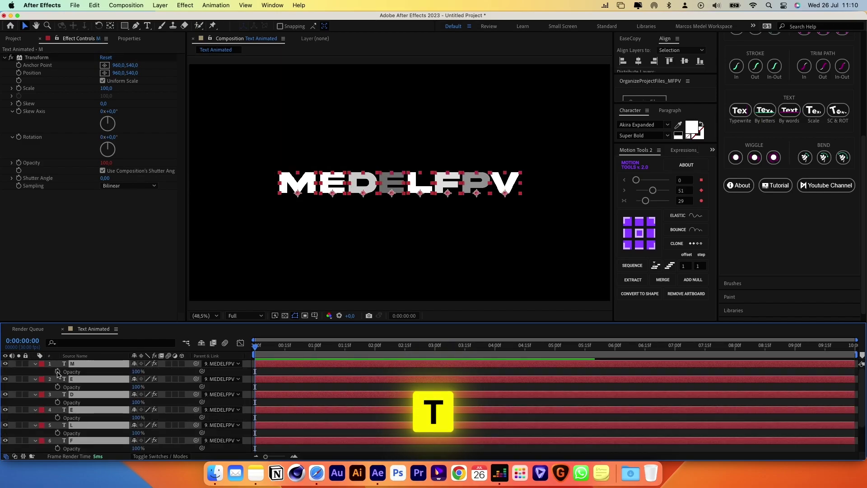
{"action": "left_click", "coordinate": [57, 372]}
{"action": "left_click_drag", "start_coordinate": [126, 371], "coordinate": [91, 372]}
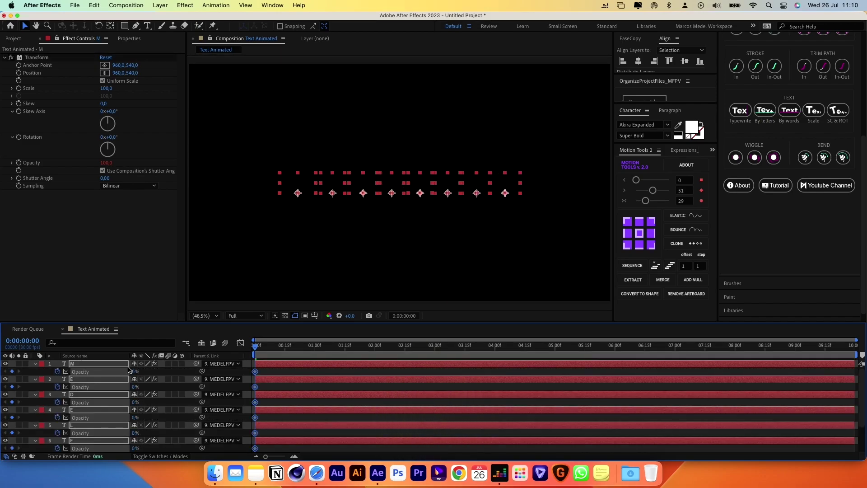
{"action": "key", "text": "space"}
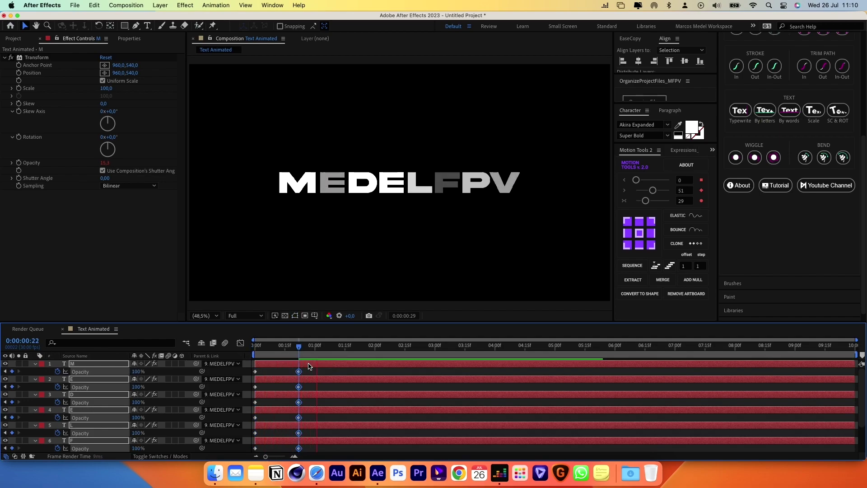
Step: Hold the letters' Opacity at 100% until 0:00:02:18, fade it to 0% at about 0:00:03:13, and end the work area there
{"action": "left_click", "coordinate": [13, 371]}
{"action": "key", "text": "space"}
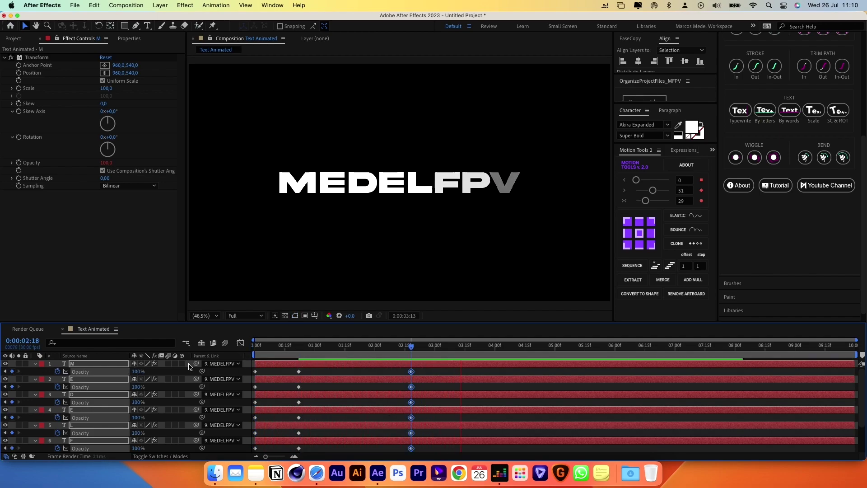
{"action": "key", "text": "space"}
{"action": "left_click_drag", "start_coordinate": [136, 372], "coordinate": [90, 371]}
{"action": "key", "text": "n"}
{"action": "key", "text": "space"}
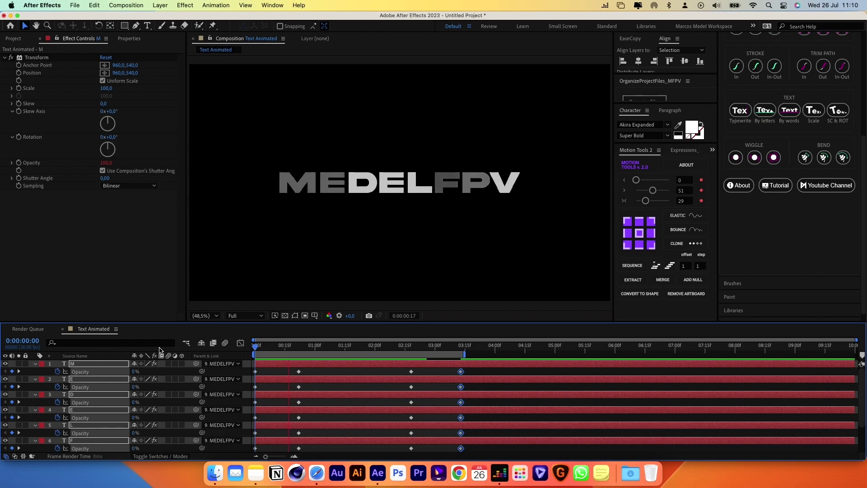
Step: Duplicate the eight letter layers, stack the copies above the originals, and give them the Yellow label
{"action": "left_click", "coordinate": [84, 416]}
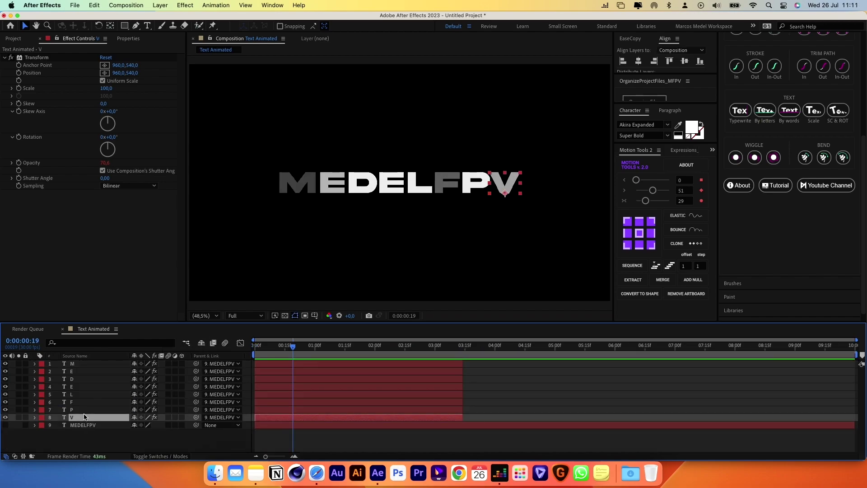
{"action": "left_click", "coordinate": [79, 367], "text": "shift"}
{"action": "key", "text": "super+d"}
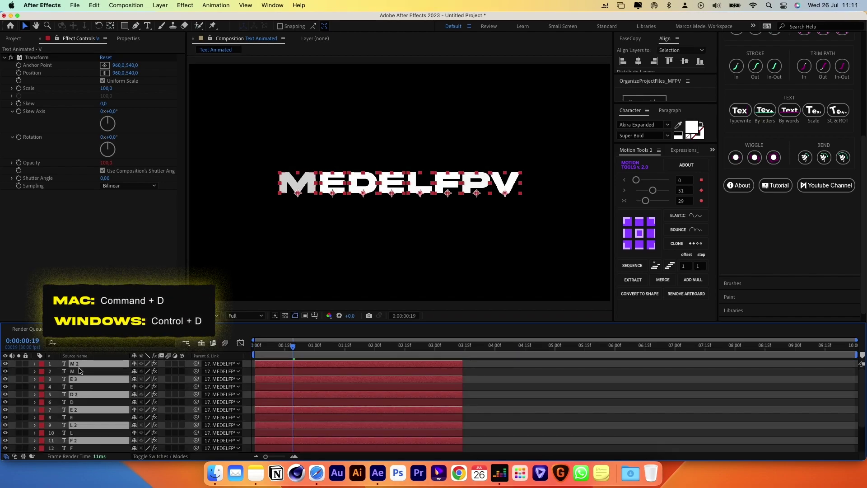
{"action": "mouse_move", "coordinate": [79, 365]}
{"action": "left_mouse_down"}
{"action": "mouse_move", "coordinate": [73, 376]}
{"action": "mouse_move", "coordinate": [74, 366]}
{"action": "left_mouse_up"}
{"action": "left_click", "coordinate": [42, 364]}
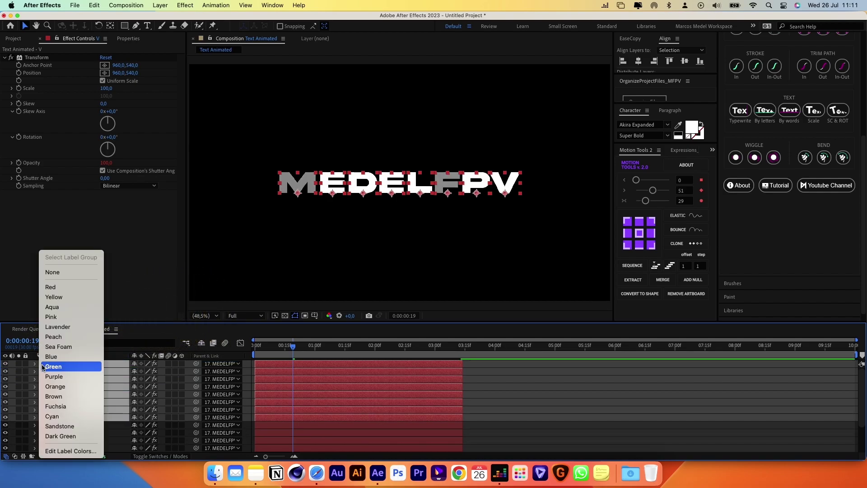
{"action": "left_click", "coordinate": [74, 298]}
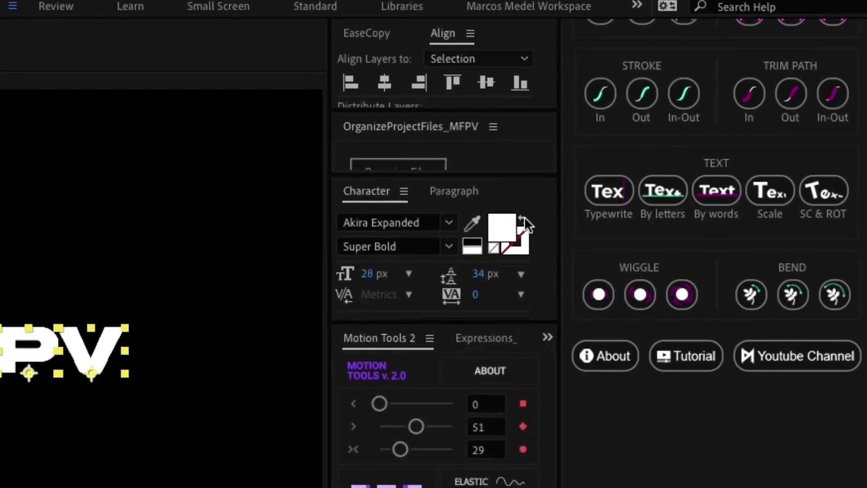
Step: Turn the yellow letter copies into outlines by swapping fill and stroke, solo them, and set their stroke width to 0,5 px
{"action": "left_click", "coordinate": [702, 123]}
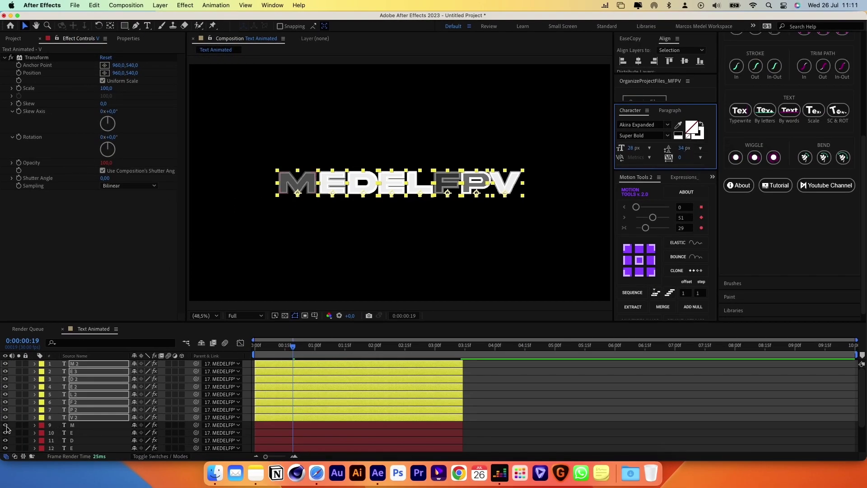
{"action": "left_click", "coordinate": [18, 418]}
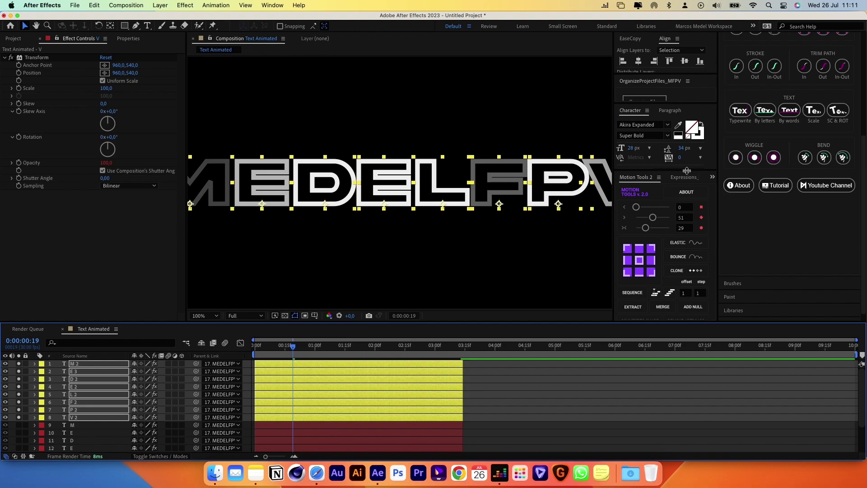
{"action": "left_click_drag", "start_coordinate": [681, 170], "coordinate": [682, 228]}
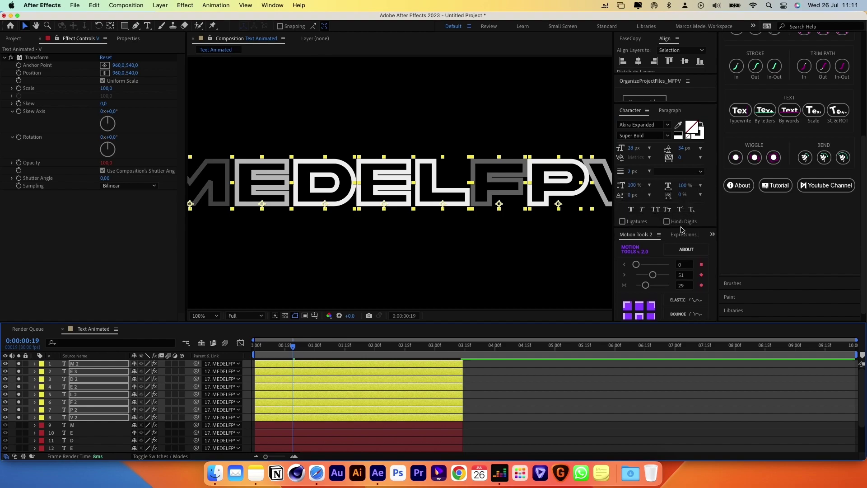
{"action": "left_click", "coordinate": [633, 171]}
{"action": "type", "text": "1"}
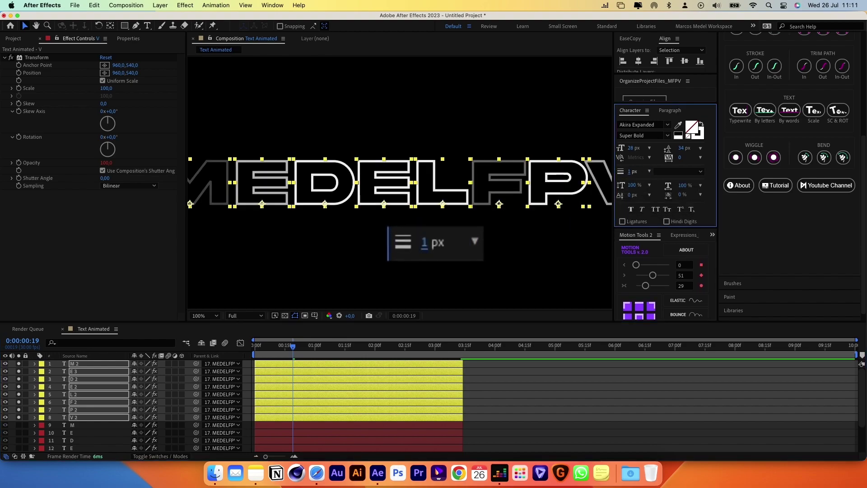
{"action": "left_click", "coordinate": [630, 172]}
{"action": "type", "text": "0,5"}
{"action": "key", "text": "Return"}
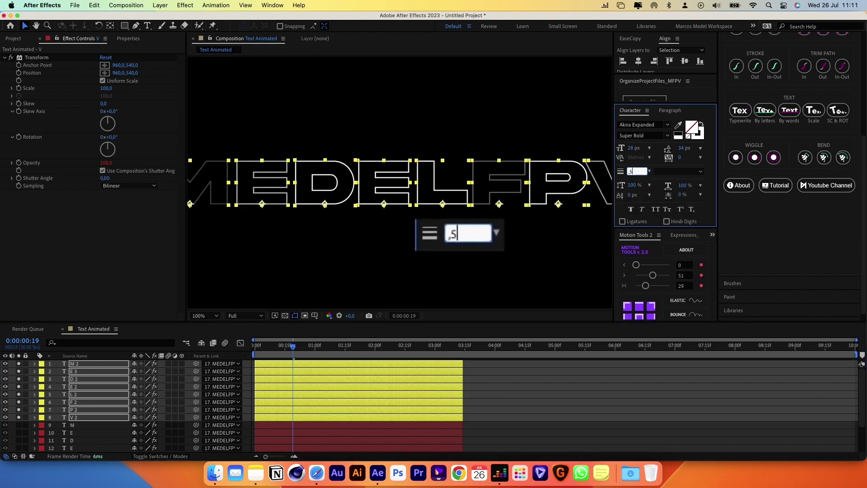
Step: Reveal the layers' keyframes and shift the eight red solid letter layers about 14 frames later in the timeline
{"action": "key", "text": "u"}
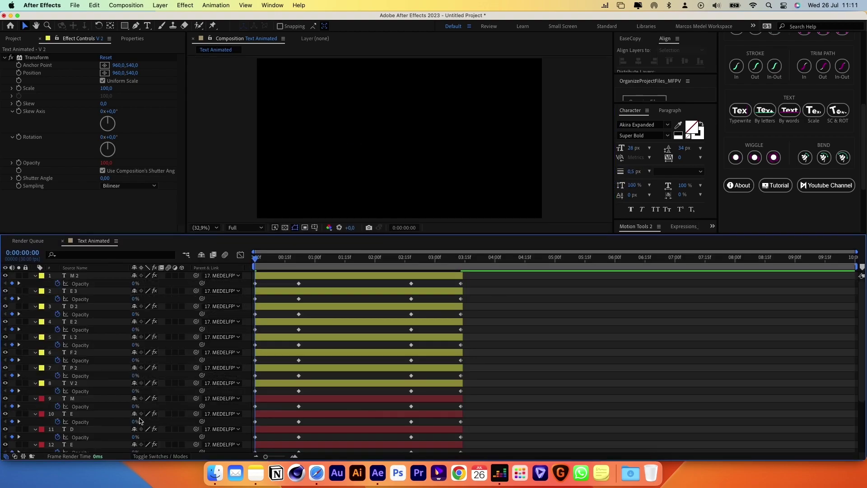
{"action": "scroll", "coordinate": [225, 381], "scroll_direction": "down", "scroll_amount": 3}
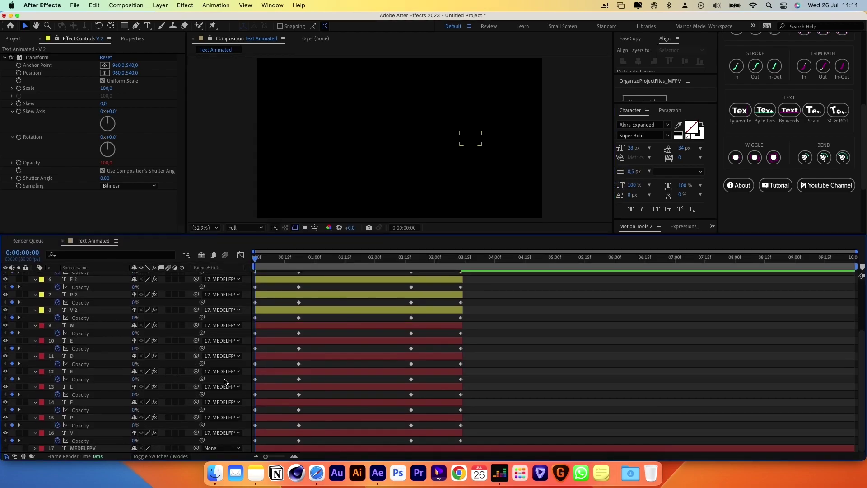
{"action": "left_click", "coordinate": [94, 327]}
{"action": "left_click", "coordinate": [80, 432], "text": "shift"}
{"action": "left_click_drag", "start_coordinate": [343, 328], "coordinate": [371, 327]}
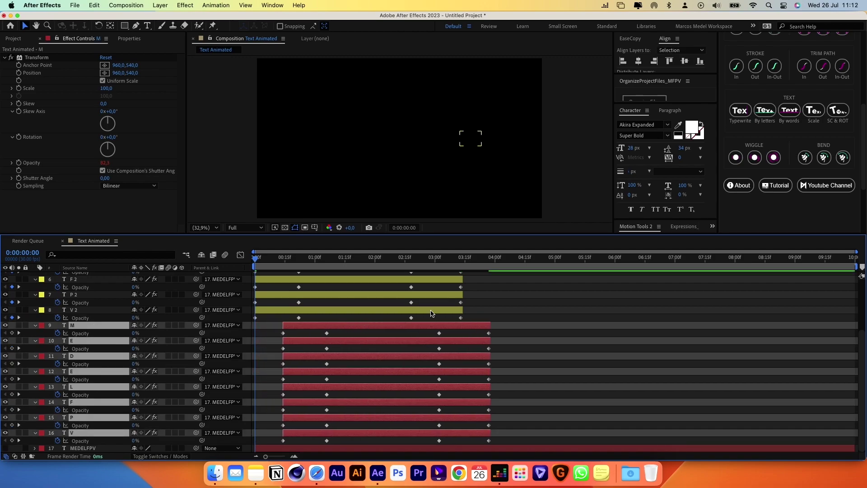
Step: Extend the yellow outline layers and their last two Opacity keyframes to end at about 0:00:04:10, and fit the work area to them
{"action": "left_click", "coordinate": [433, 310]}
{"action": "scroll", "coordinate": [433, 311], "scroll_direction": "up", "scroll_amount": 3}
{"action": "left_click", "coordinate": [437, 276], "text": "shift"}
{"action": "left_click_drag", "start_coordinate": [465, 275], "coordinate": [517, 275]}
{"action": "left_click_drag", "start_coordinate": [403, 281], "coordinate": [464, 393]}
{"action": "left_click_drag", "start_coordinate": [461, 390], "coordinate": [493, 394]}
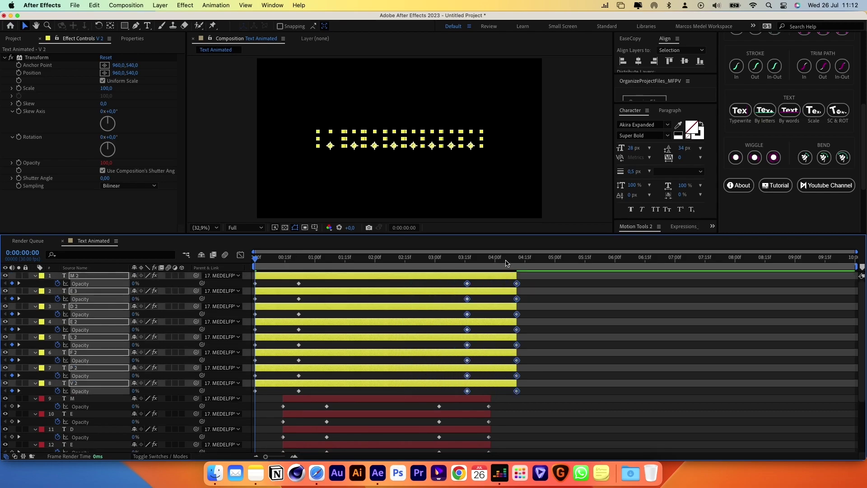
{"action": "key", "text": "super+alt+b"}
{"action": "key", "text": "space"}
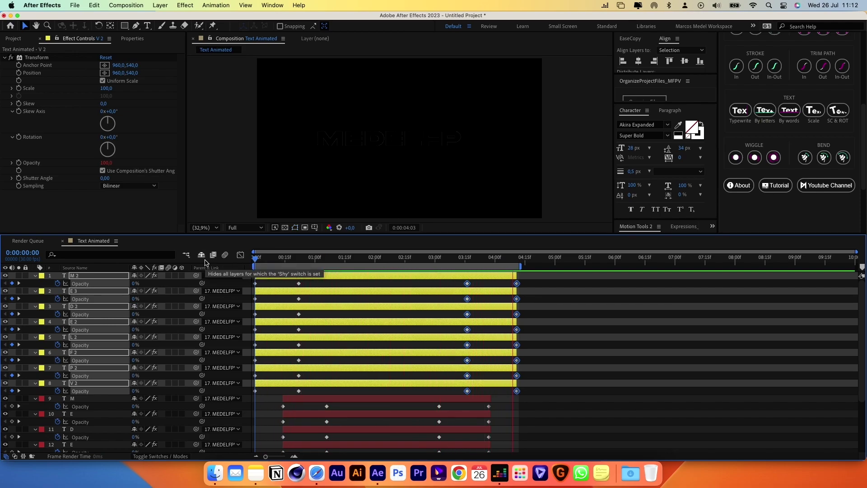
Step: Collapse the letter layers' keyframes, make the MEDELFPV layer visible, and move it to the top of the layer stack
{"action": "left_click", "coordinate": [260, 358]}
{"action": "key", "text": "u"}
{"action": "left_click", "coordinate": [83, 398]}
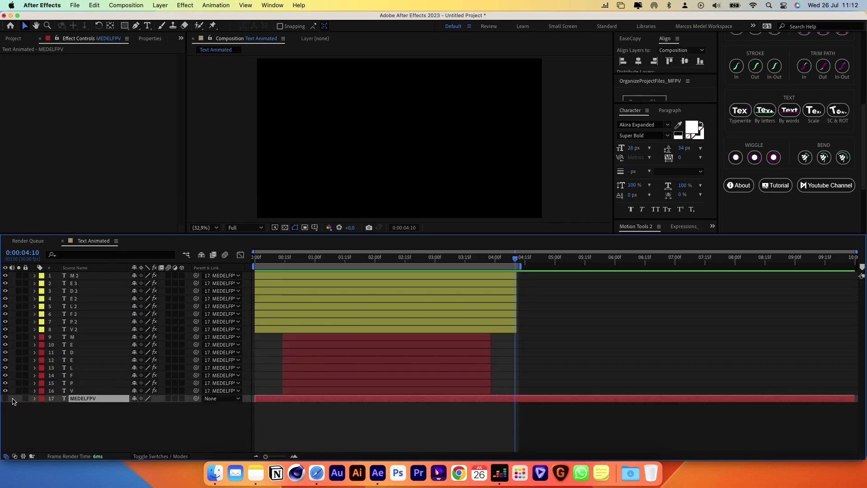
{"action": "left_click", "coordinate": [5, 398]}
{"action": "left_click_drag", "start_coordinate": [70, 287], "coordinate": [72, 274]}
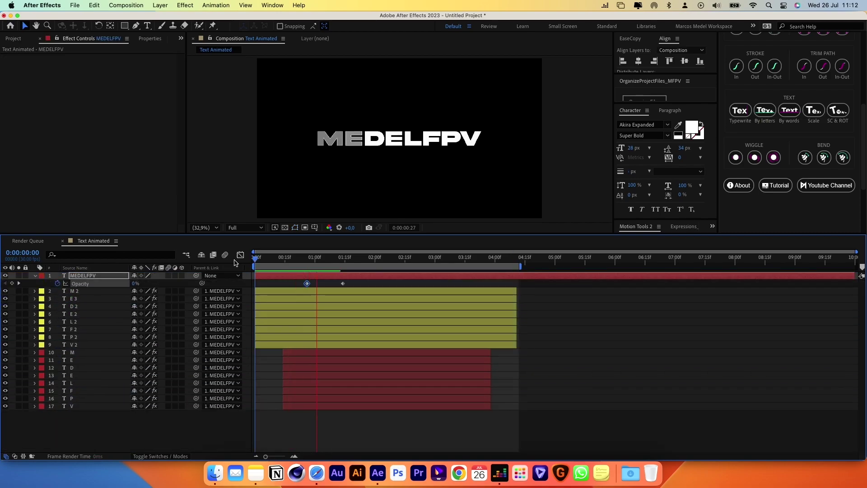
Step: Keyframe the MEDELFPV layer's Opacity to fade in and fade out, holding 100% until 0:00:02:24, and preview the animation
{"action": "key", "text": "space"}
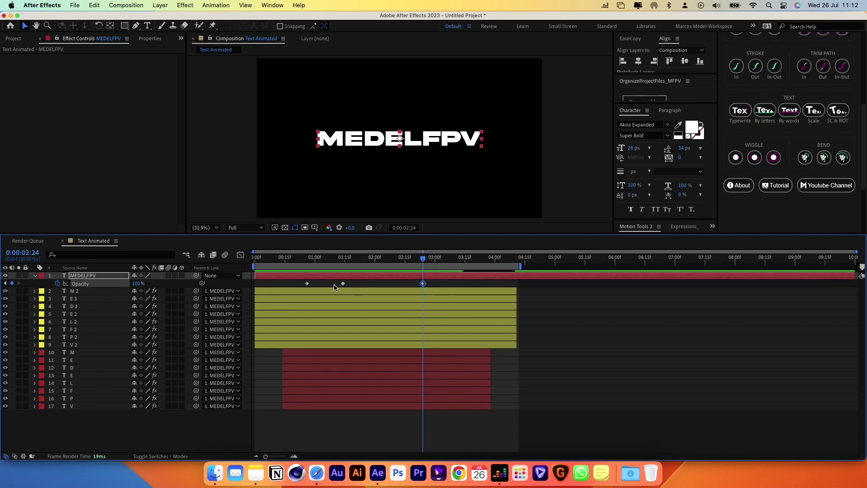
{"action": "left_click", "coordinate": [346, 261]}
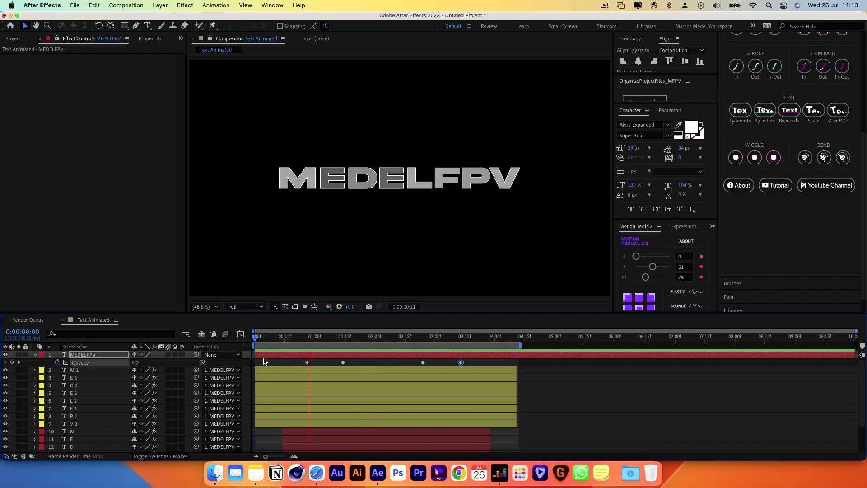
{"action": "left_click_drag", "start_coordinate": [243, 313], "coordinate": [240, 254]}
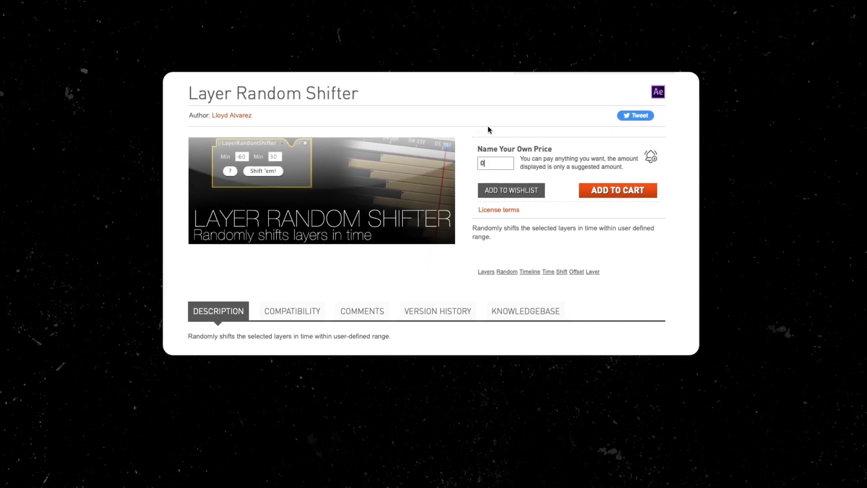
Step: Randomly shift the eight yellow outline layers with LayerRandomShifter at Min -5 and Max 5, and move them to start inside the composition
{"action": "left_click", "coordinate": [487, 127]}
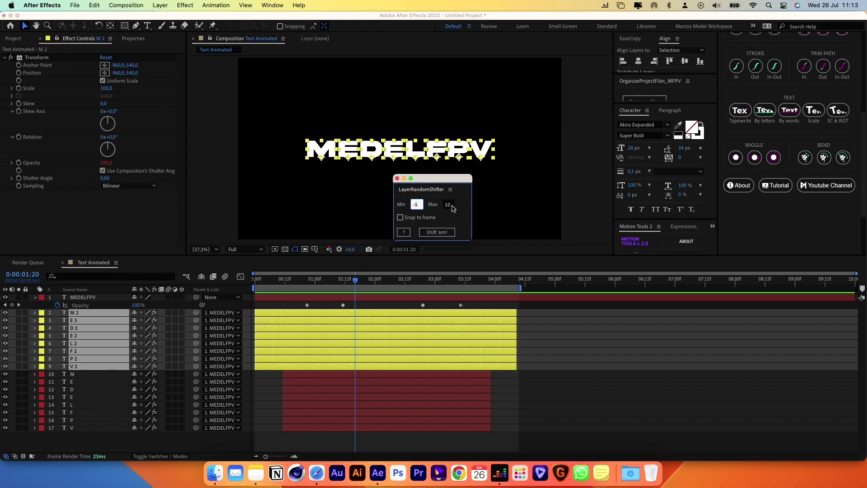
{"action": "left_click", "coordinate": [432, 232]}
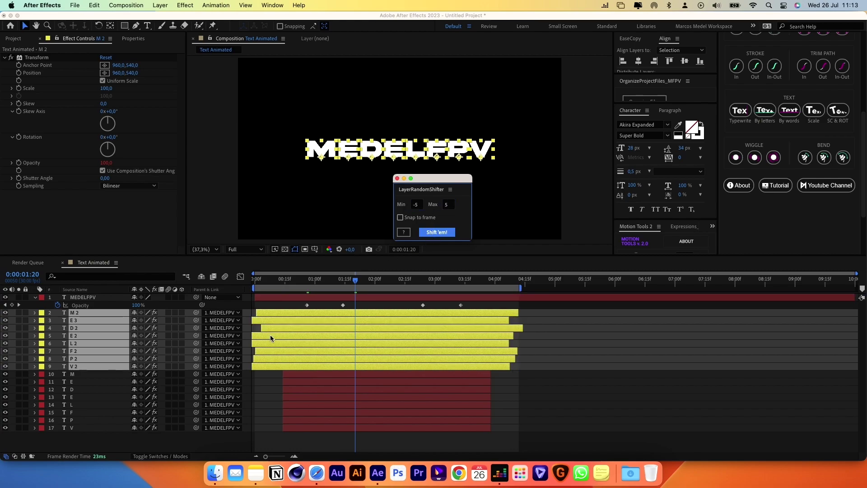
{"action": "left_click_drag", "start_coordinate": [267, 315], "coordinate": [242, 282]}
{"action": "key", "text": "space"}
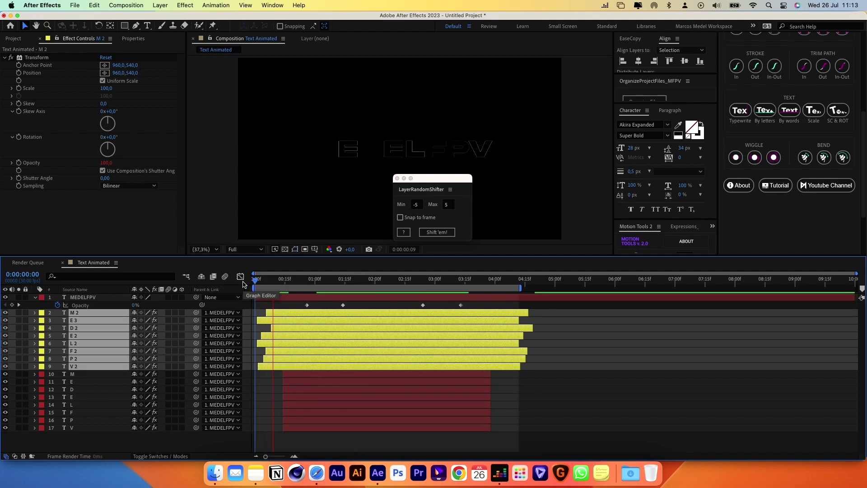
{"action": "key", "text": "space"}
Step: Randomly shift the eight red solid letter layers in time with LayerRandomShifter at Min -10 and Max 10
{"action": "left_click", "coordinate": [299, 374]}
{"action": "left_click", "coordinate": [298, 426], "text": "shift"}
{"action": "left_click", "coordinate": [419, 203]}
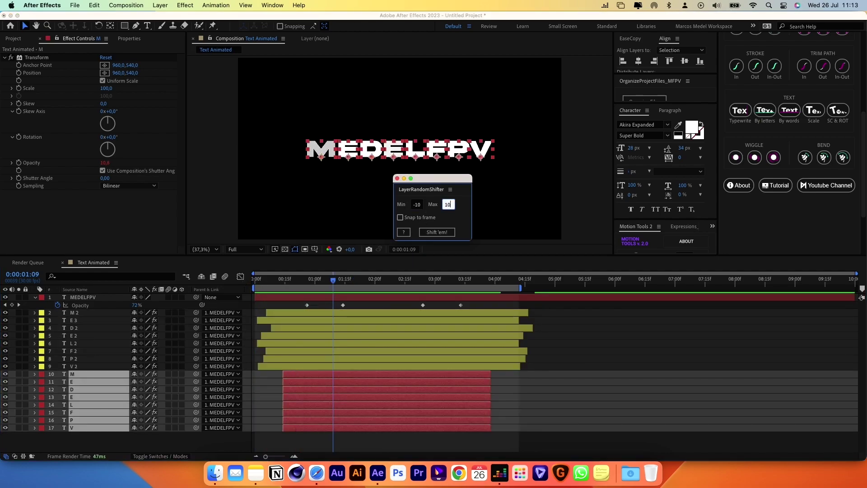
{"action": "left_click", "coordinate": [436, 233]}
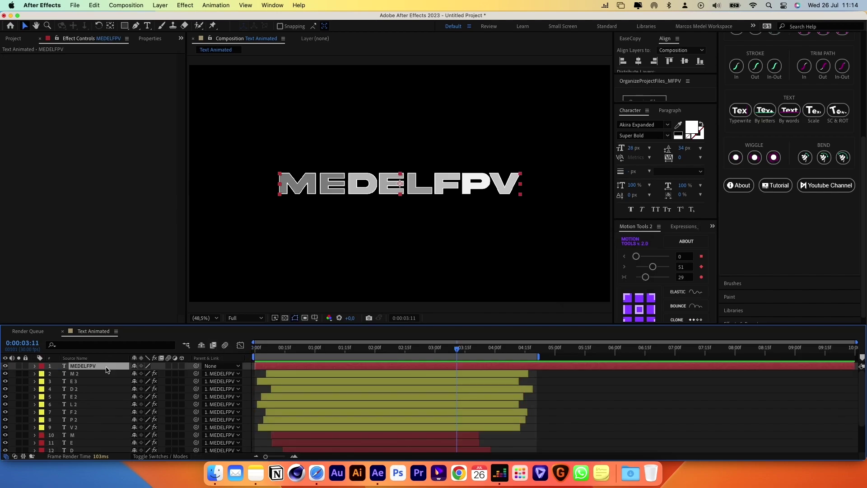
Step: Pre-compose all 17 text layers into a new composition named Animated TExt, moving all attributes into it
{"action": "scroll", "coordinate": [96, 444], "scroll_direction": "down", "scroll_amount": 3}
{"action": "left_click", "coordinate": [92, 446], "text": "shift"}
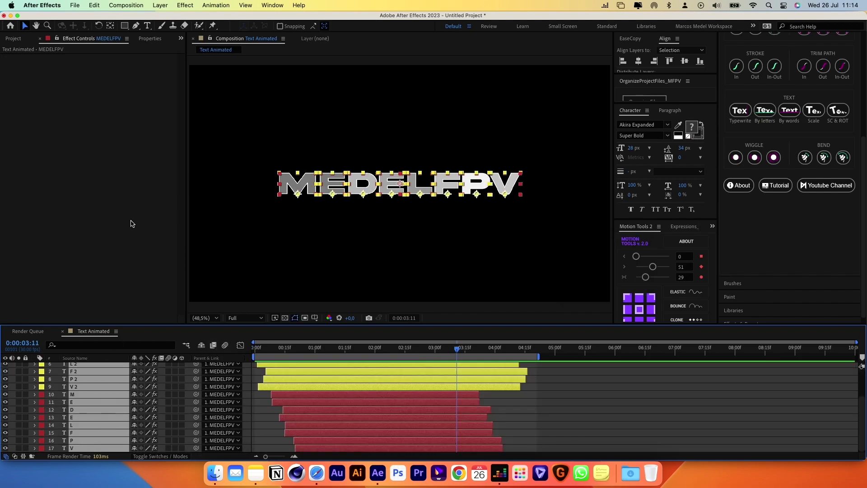
{"action": "left_click", "coordinate": [163, 4]}
{"action": "left_click", "coordinate": [163, 316]}
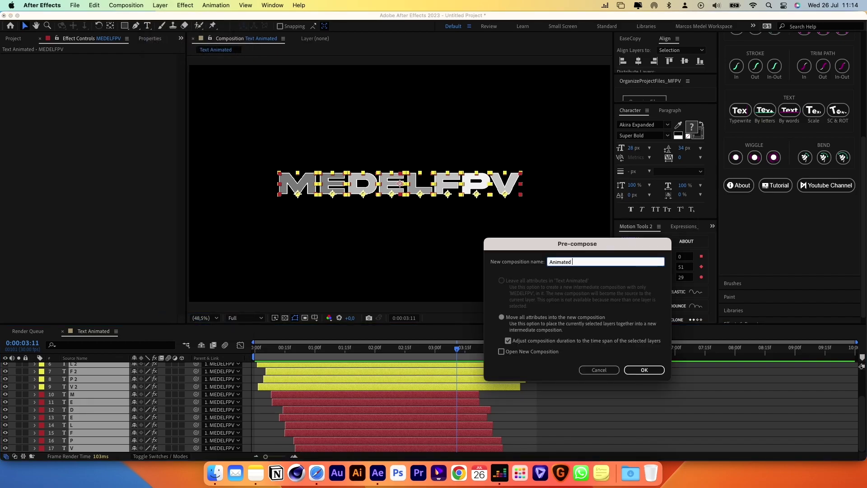
{"action": "key", "text": "Return"}
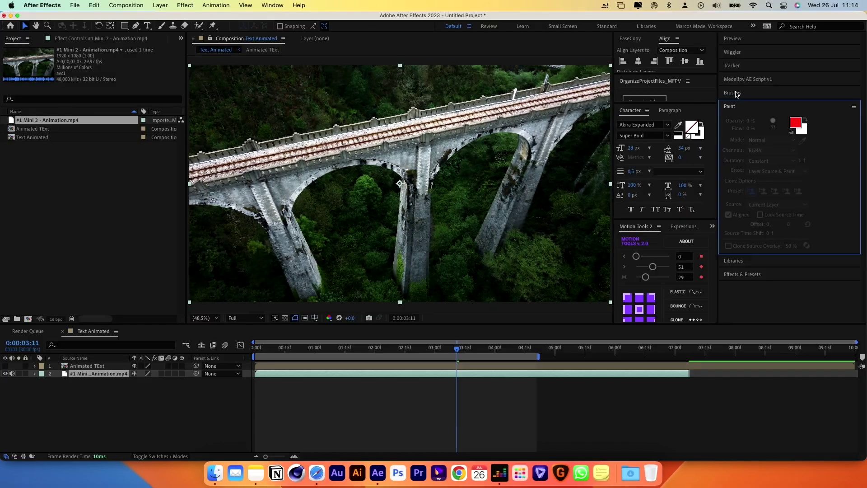
Step: Track the bridge footage's camera with Detailed Analysis enabled, and create a null and camera from a track point above the central pillar
{"action": "left_click", "coordinate": [732, 66]}
{"action": "left_click", "coordinate": [743, 80]}
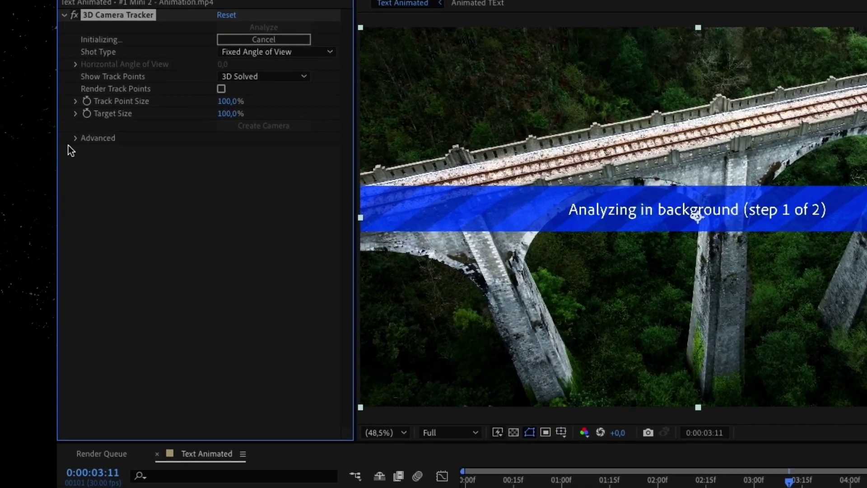
{"action": "left_click", "coordinate": [11, 135]}
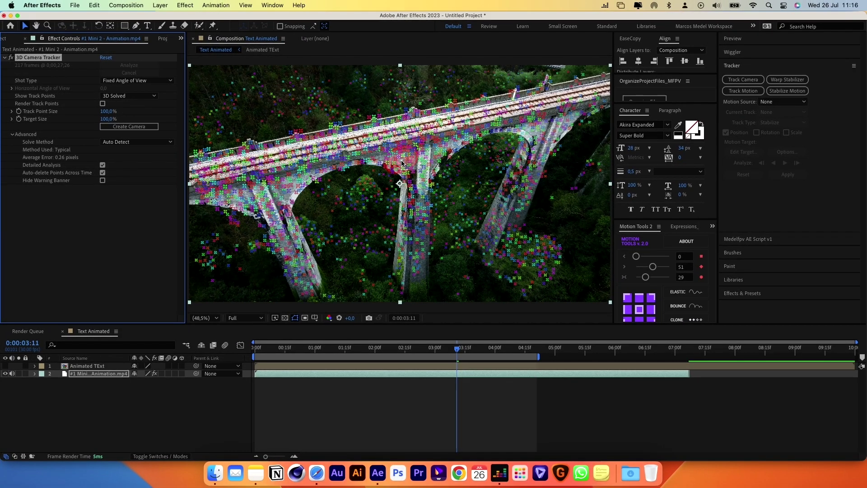
{"action": "right_click", "coordinate": [402, 163]}
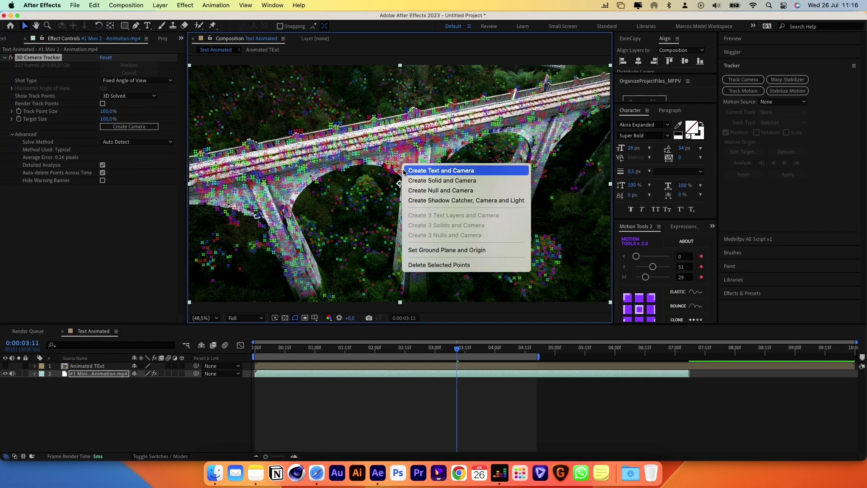
{"action": "left_click", "coordinate": [424, 190]}
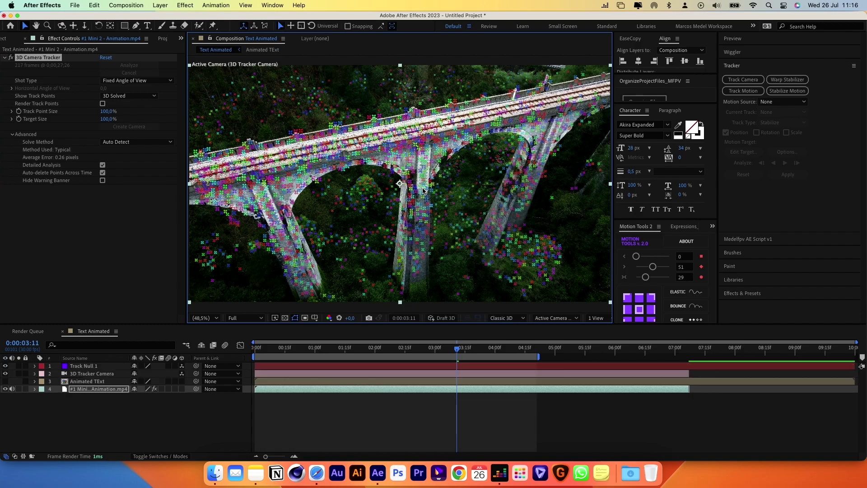
Step: Move the Animated TExt layer above the track null and make it a 3D layer
{"action": "left_click", "coordinate": [83, 381]}
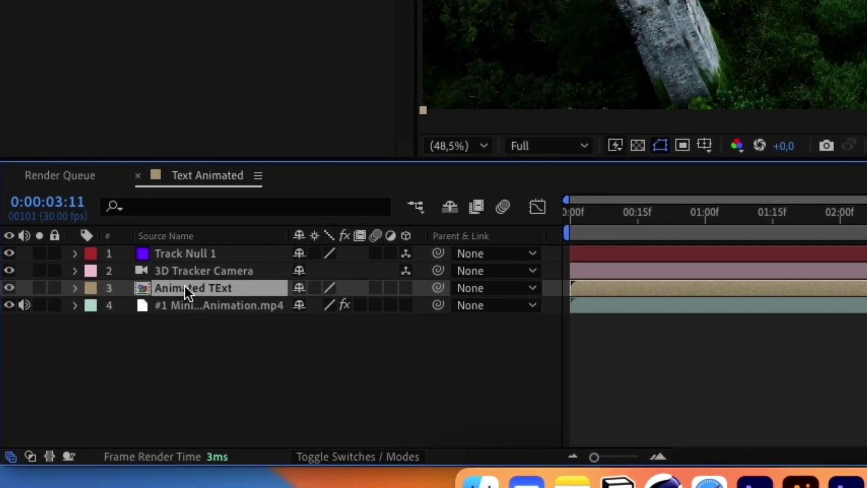
{"action": "left_click_drag", "start_coordinate": [184, 285], "coordinate": [186, 249]}
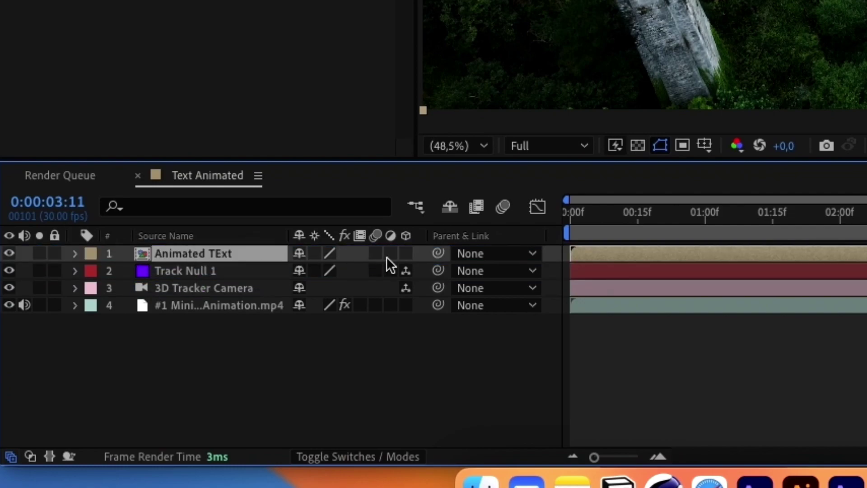
{"action": "left_click", "coordinate": [404, 254]}
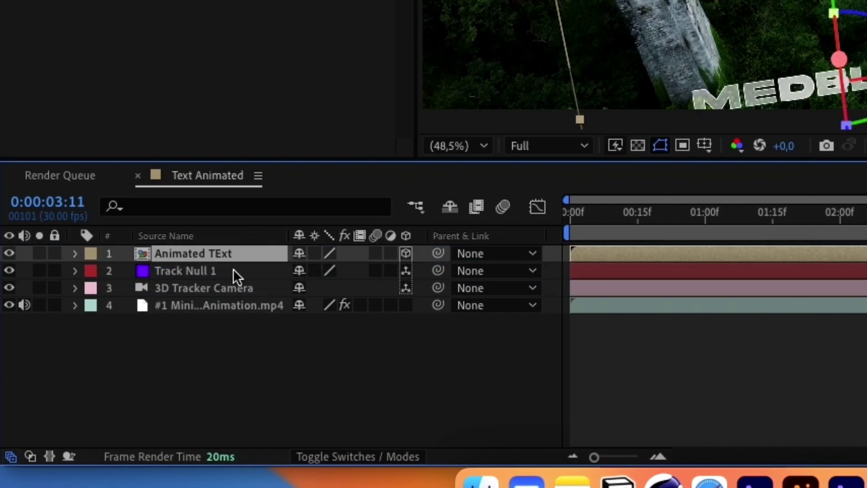
Step: Copy the Position of Track Null 1 and paste it onto the Animated TExt layer
{"action": "left_click", "coordinate": [213, 271]}
{"action": "key", "text": "p"}
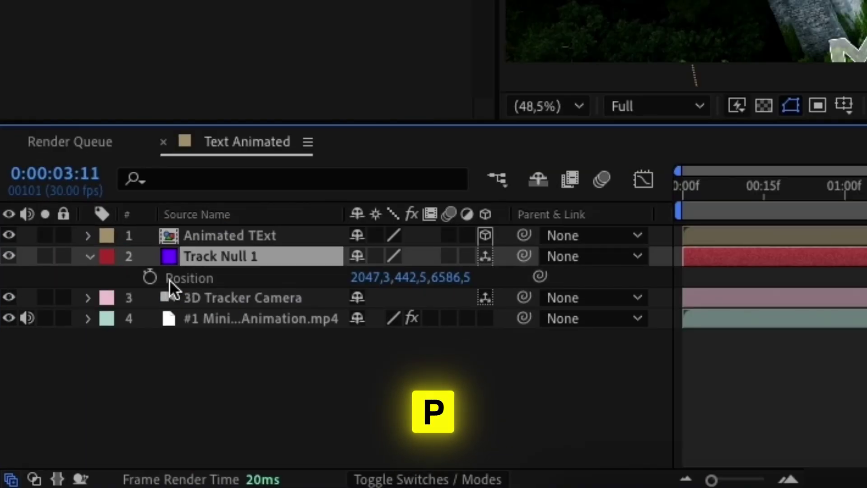
{"action": "left_click", "coordinate": [179, 279]}
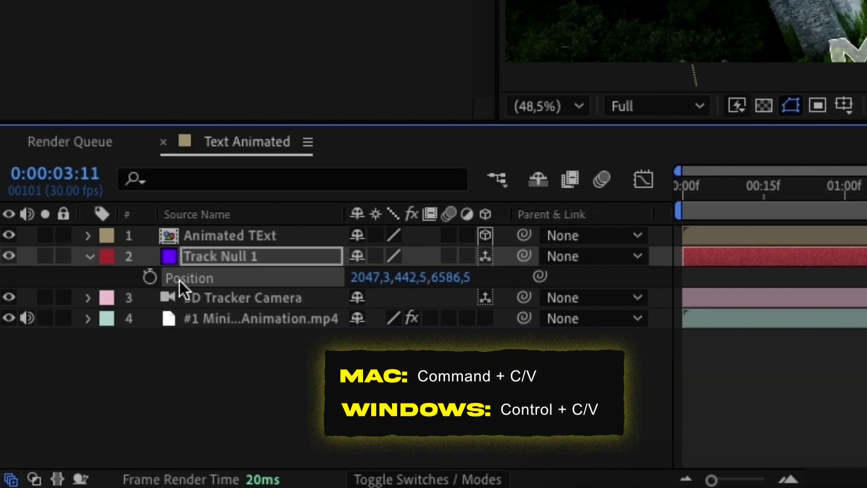
{"action": "left_click", "coordinate": [206, 235]}
{"action": "key", "text": "ctrl+v"}
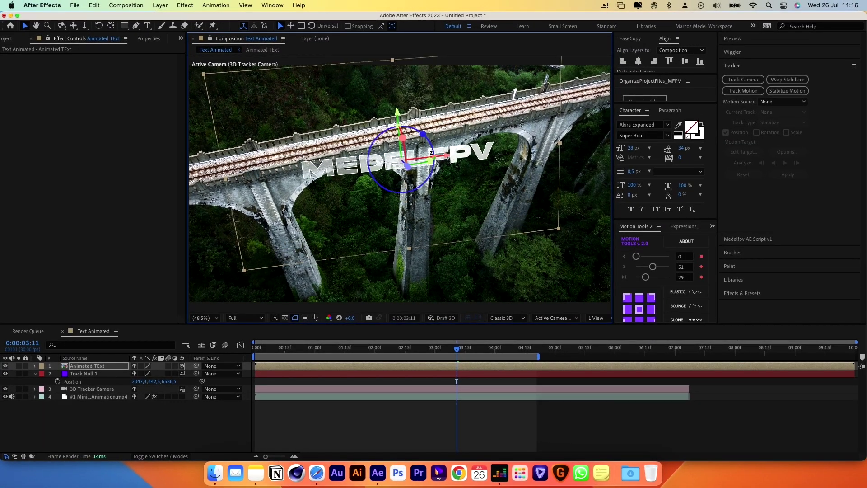
Step: Adjust the Animated TExt layer's 3D placement and rotation against the bridge
{"action": "left_click_drag", "start_coordinate": [430, 161], "coordinate": [417, 133]}
{"action": "left_click_drag", "start_coordinate": [421, 180], "coordinate": [445, 197]}
{"action": "left_click_drag", "start_coordinate": [432, 146], "coordinate": [429, 145]}
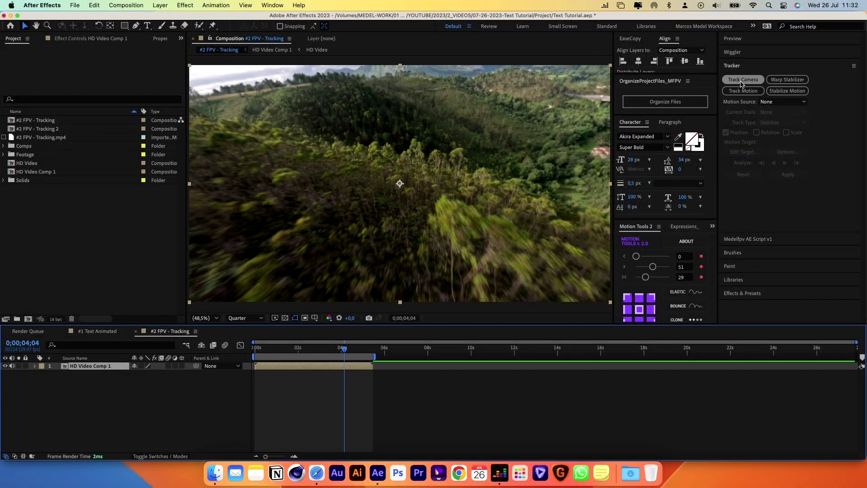
Step: Track the camera of HD Video Comp 1, and at 0;00;02;11 create a text layer and camera from a track point on the tall tree
{"action": "left_click", "coordinate": [741, 80]}
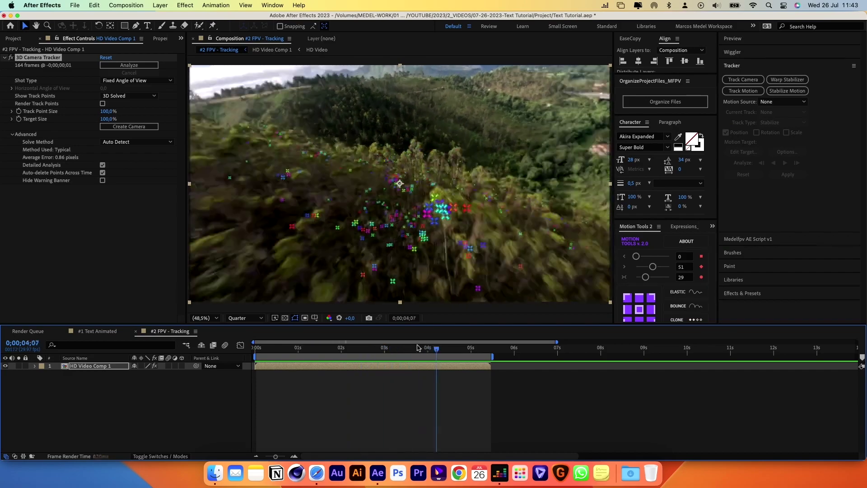
{"action": "key", "text": "space"}
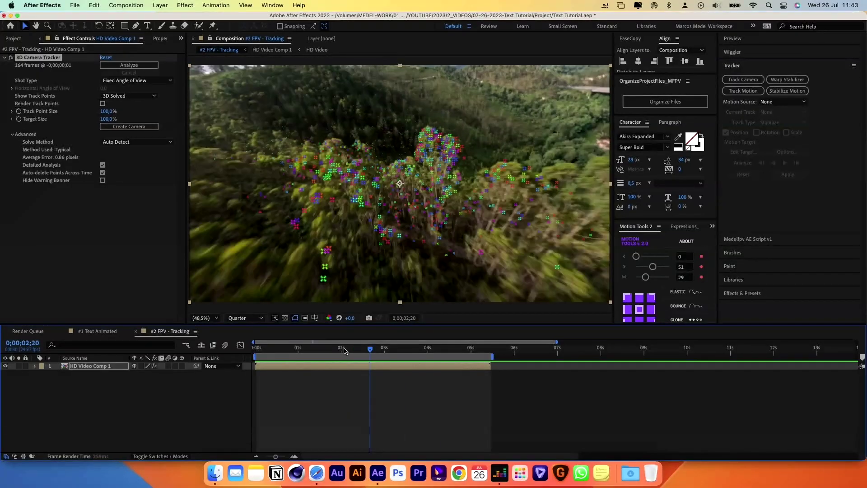
{"action": "left_click", "coordinate": [358, 347]}
{"action": "right_click", "coordinate": [454, 147]}
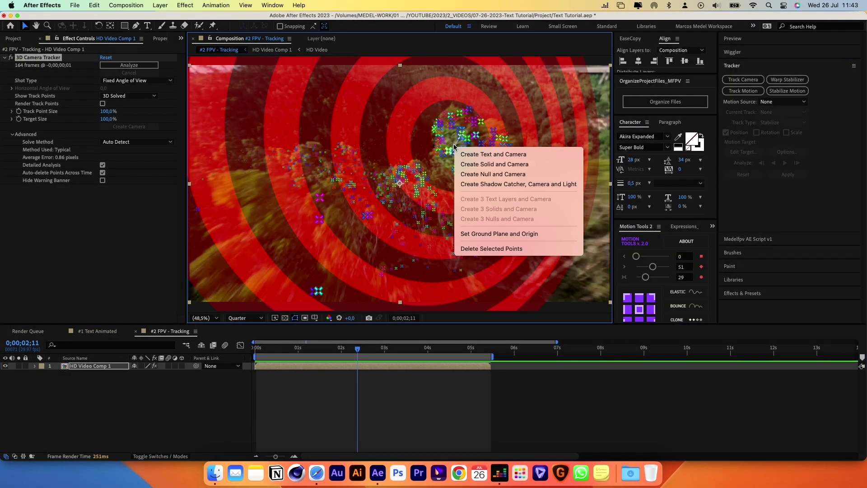
{"action": "left_click", "coordinate": [481, 155]}
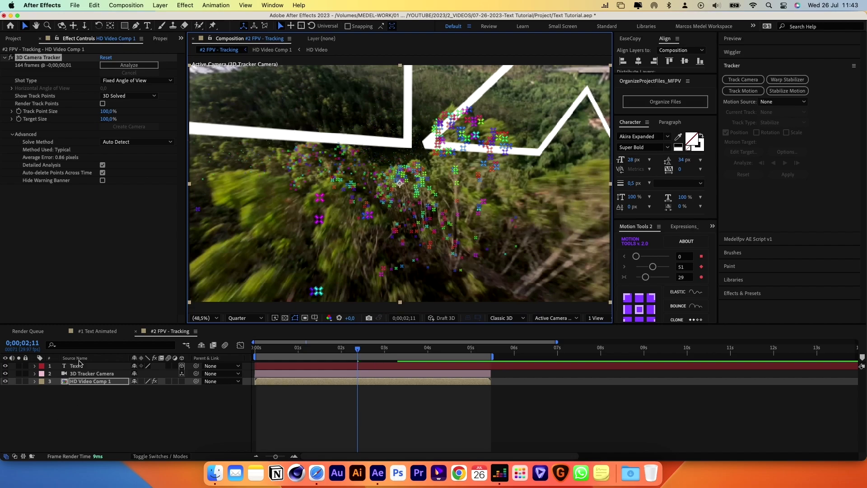
Step: Swap the new text layer's fill and stroke to make it solid white, and set its scale to 100%
{"action": "left_click", "coordinate": [79, 364]}
{"action": "left_click", "coordinate": [701, 135]}
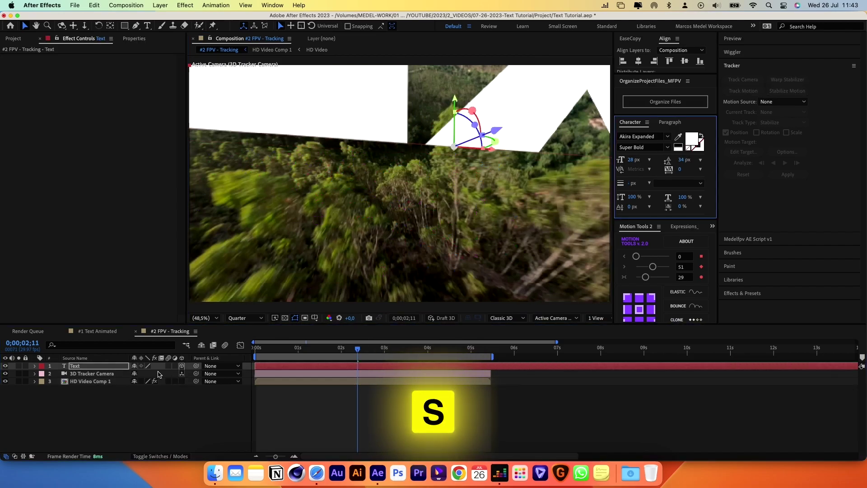
{"action": "key", "text": "s"}
{"action": "left_click", "coordinate": [142, 374]}
{"action": "type", "text": "299,5"}
{"action": "key", "text": "Return"}
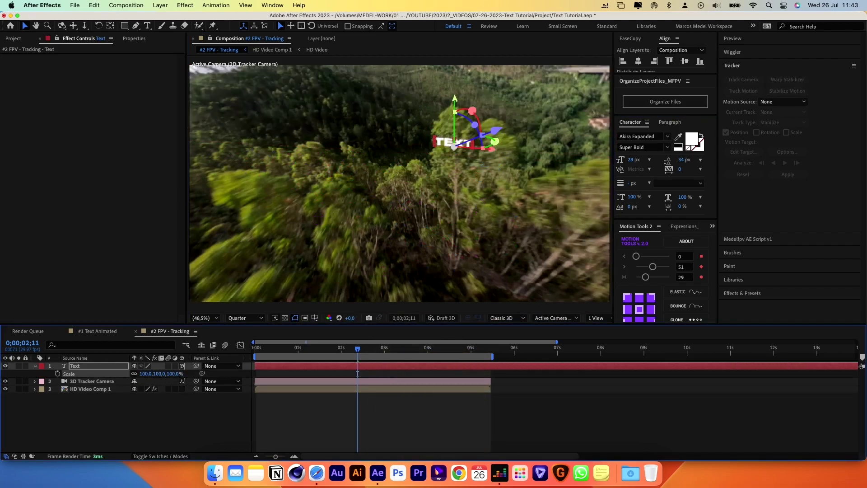
Step: Change the text to SOON at 246,8% scale, and place it over the tall tree with orientation 3,4°, 333,2°, 317,1°
{"action": "left_click", "coordinate": [432, 131]}
{"action": "left_click_drag", "start_coordinate": [491, 147], "coordinate": [447, 151]}
{"action": "left_click_drag", "start_coordinate": [439, 113], "coordinate": [449, 162]}
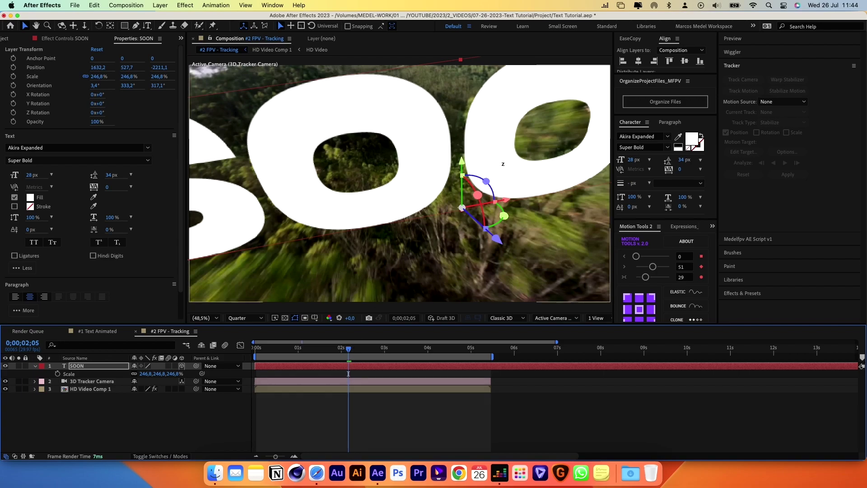
Step: Raise the SOON text to a Y position of 523,5 and check its placement up to 0;00;02;11
{"action": "left_click_drag", "start_coordinate": [462, 168], "coordinate": [462, 152]}
{"action": "left_click_drag", "start_coordinate": [506, 193], "coordinate": [515, 191]}
{"action": "left_click_drag", "start_coordinate": [324, 347], "coordinate": [357, 350]}
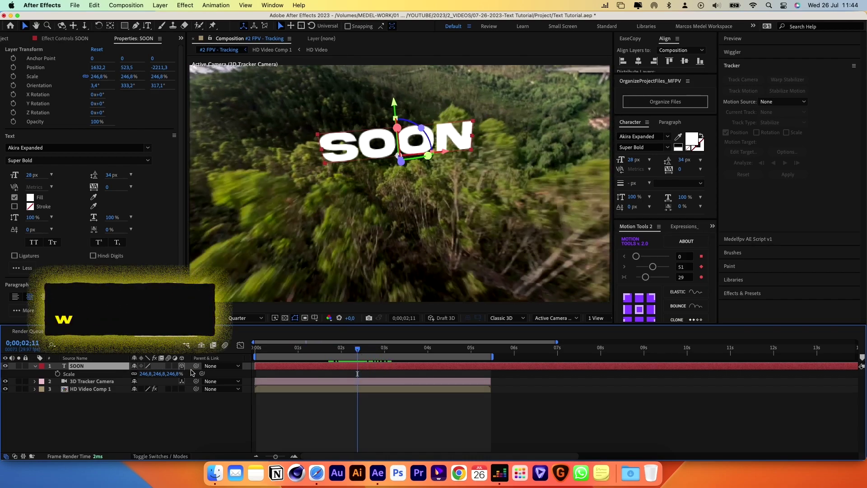
Step: Duplicate the SOON text, change the copy to COMING at 295,8% scale, and place it in front at 1373,6, 565,5, -1701,9
{"action": "key", "text": "super+d"}
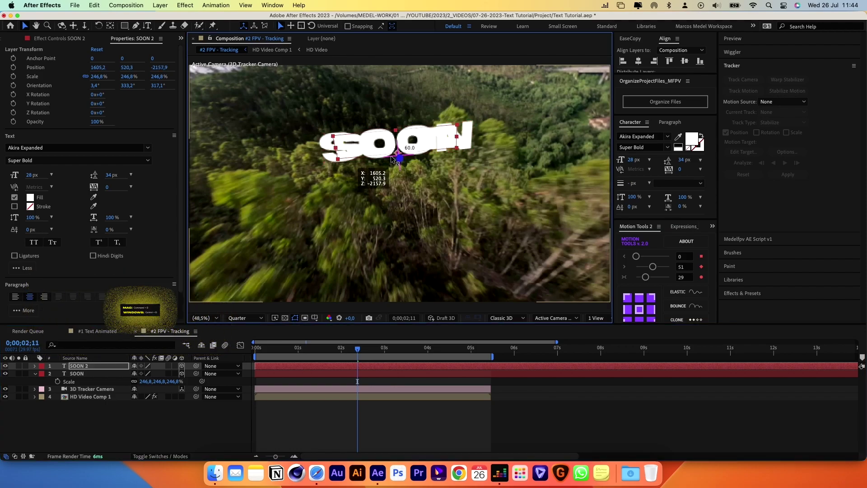
{"action": "mouse_move", "coordinate": [395, 154]}
{"action": "left_mouse_down"}
{"action": "mouse_move", "coordinate": [380, 153]}
{"action": "mouse_move", "coordinate": [411, 154]}
{"action": "left_mouse_up"}
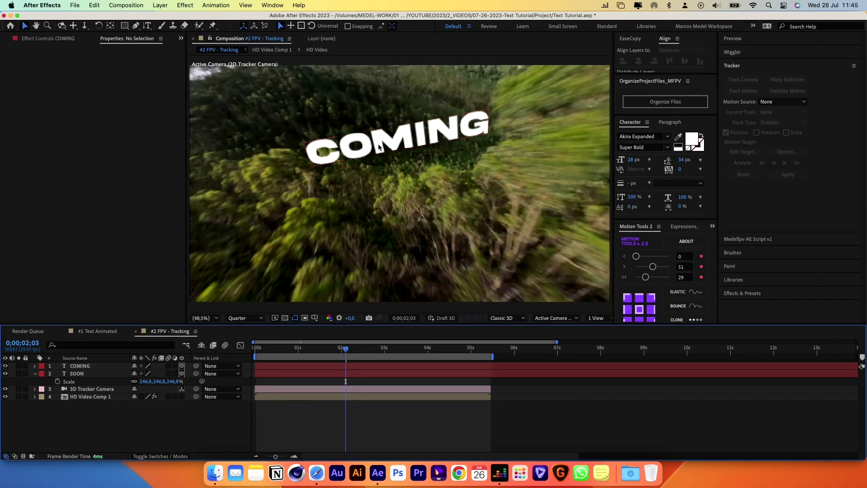
{"action": "mouse_move", "coordinate": [346, 349]}
{"action": "left_mouse_down"}
{"action": "mouse_move", "coordinate": [314, 352]}
{"action": "mouse_move", "coordinate": [339, 351]}
{"action": "left_mouse_up"}
{"action": "left_click_drag", "start_coordinate": [402, 195], "coordinate": [393, 177]}
{"action": "mouse_move", "coordinate": [339, 351]}
{"action": "left_mouse_down"}
{"action": "mouse_move", "coordinate": [323, 351]}
{"action": "mouse_move", "coordinate": [344, 351]}
{"action": "left_mouse_up"}
{"action": "left_click_drag", "start_coordinate": [393, 177], "coordinate": [395, 183]}
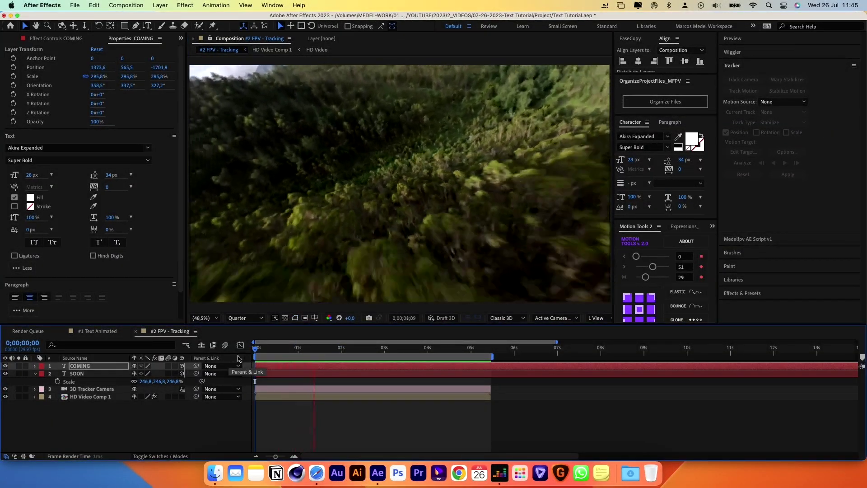
Step: Fade out the COMING layer with opacity keyframes just after two seconds, and play the result
{"action": "left_click_drag", "start_coordinate": [256, 349], "coordinate": [356, 350]}
{"action": "left_click", "coordinate": [80, 367]}
{"action": "key", "text": "t"}
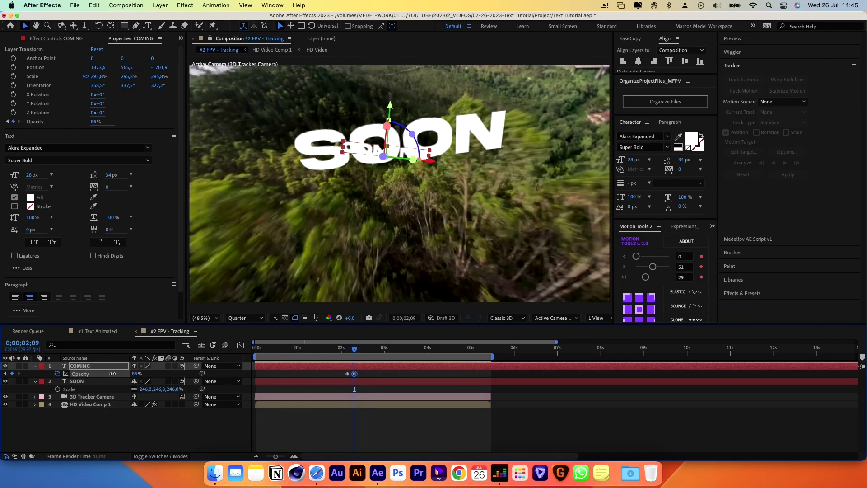
{"action": "key", "text": "space"}
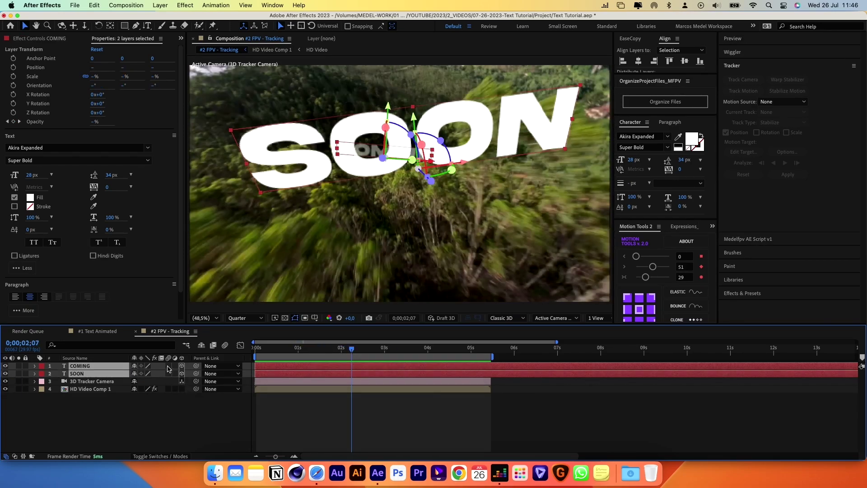
Step: Enable motion blur on the COMING and SOON text layers and check it earlier in the composition
{"action": "left_click", "coordinate": [168, 369]}
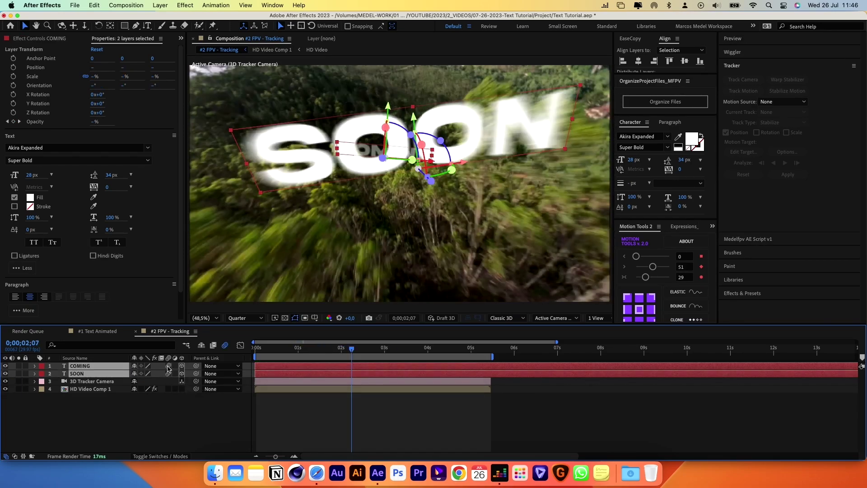
{"action": "key", "text": "F2"}
{"action": "left_click_drag", "start_coordinate": [352, 351], "coordinate": [321, 350]}
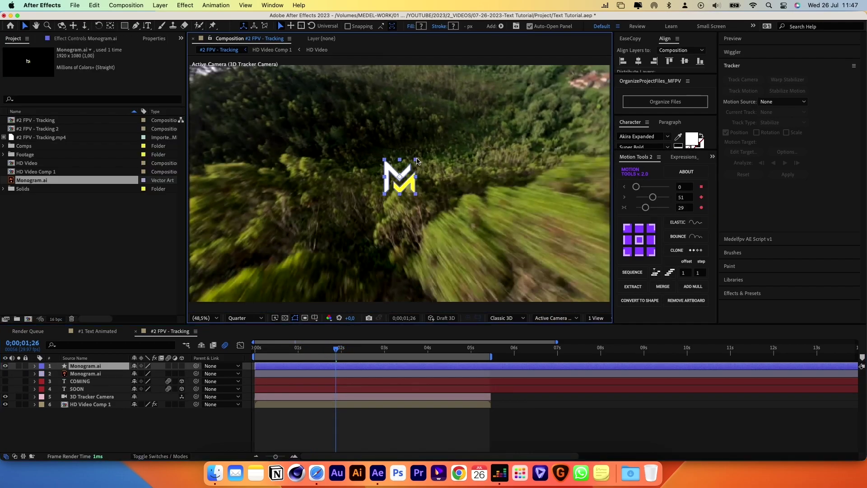
Step: Enlarge the logo on the Monogram.ai shape layer and make it a 3D layer
{"action": "mouse_move", "coordinate": [417, 161]}
{"action": "left_mouse_down"}
{"action": "mouse_move", "coordinate": [449, 120]}
{"action": "mouse_move", "coordinate": [427, 147]}
{"action": "left_mouse_up"}
{"action": "left_click", "coordinate": [180, 429]}
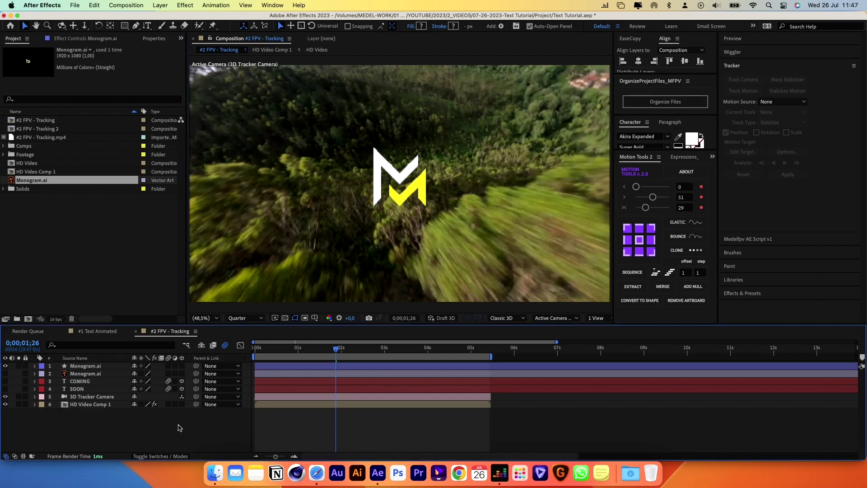
{"action": "left_click", "coordinate": [95, 367]}
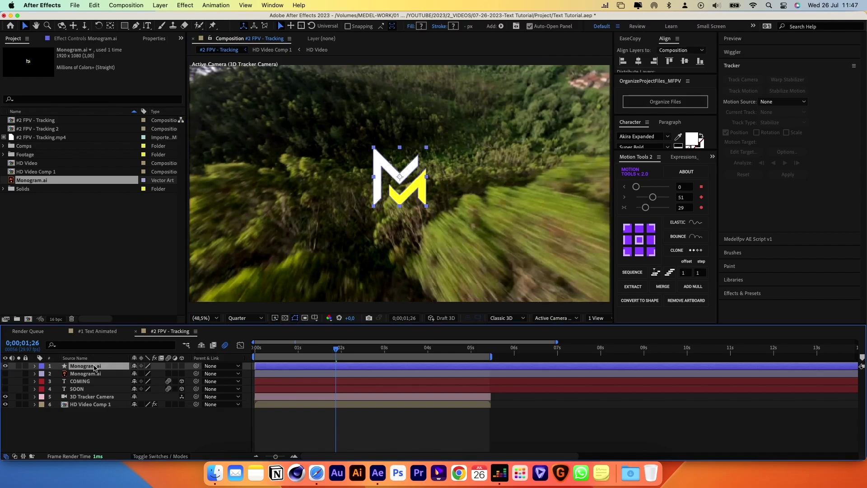
{"action": "left_click", "coordinate": [182, 366]}
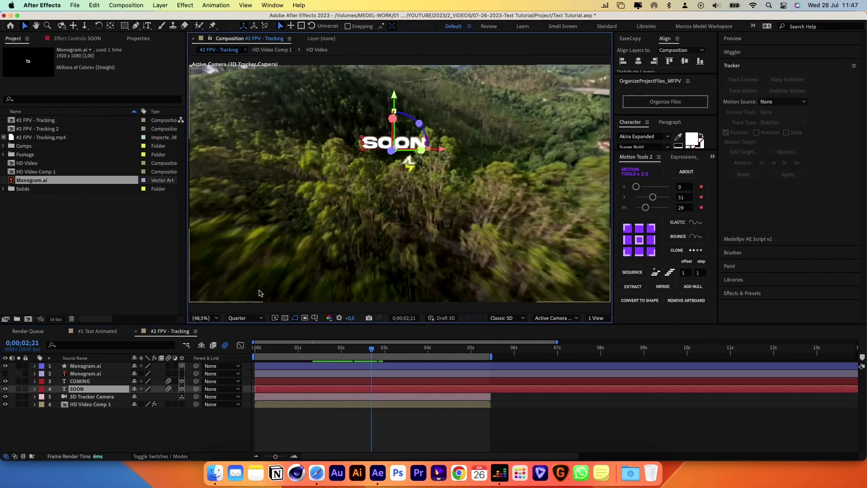
Step: Copy the SOON layer's position and scale onto the Monogram.ai shape layer
{"action": "key", "text": "p"}
{"action": "key", "text": "shift+s"}
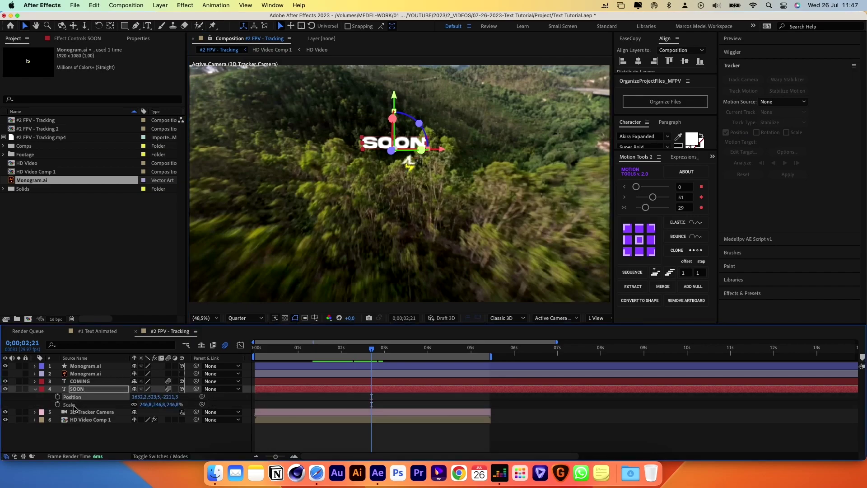
{"action": "left_click", "coordinate": [35, 389]}
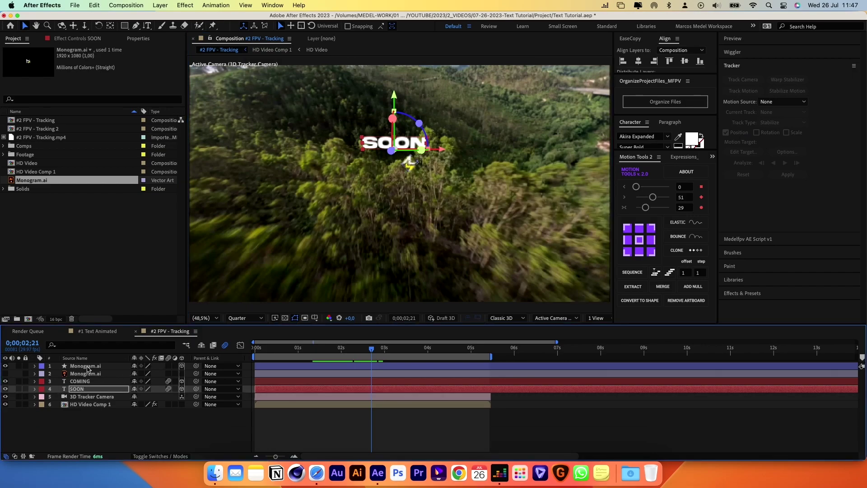
{"action": "left_click", "coordinate": [88, 366]}
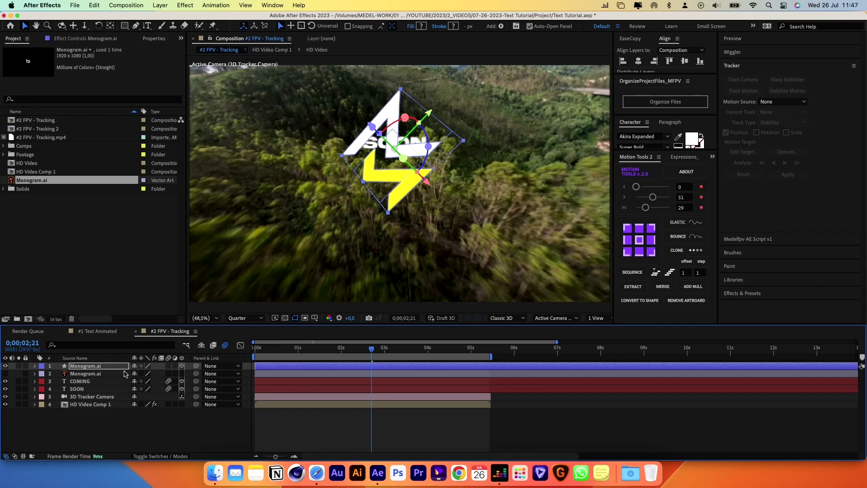
Step: Copy the SOON layer's orientation onto the Monogram.ai shape layer, and enlarge the logo over the trees
{"action": "left_click", "coordinate": [83, 390]}
{"action": "key", "text": "r"}
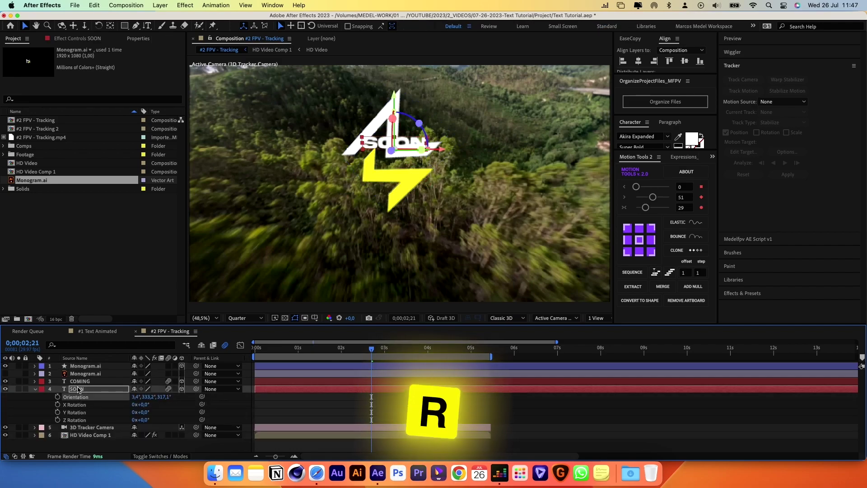
{"action": "left_click", "coordinate": [35, 389]}
{"action": "left_click", "coordinate": [86, 365]}
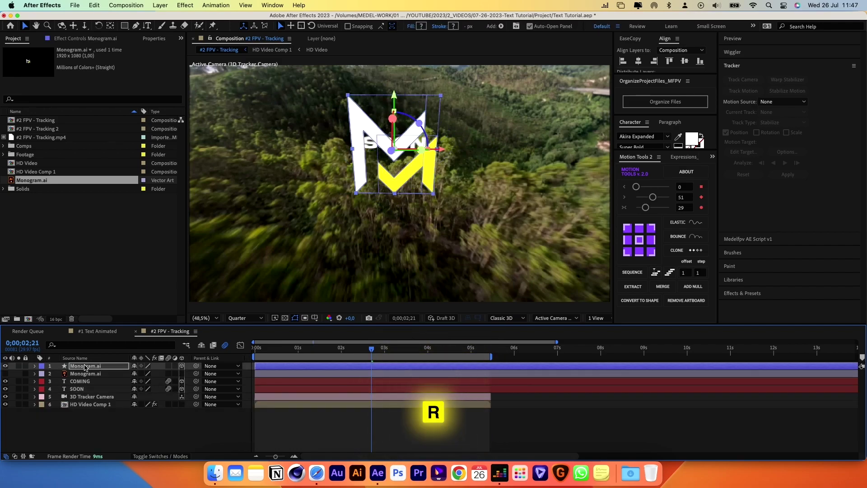
{"action": "left_click_drag", "start_coordinate": [440, 96], "coordinate": [465, 77]}
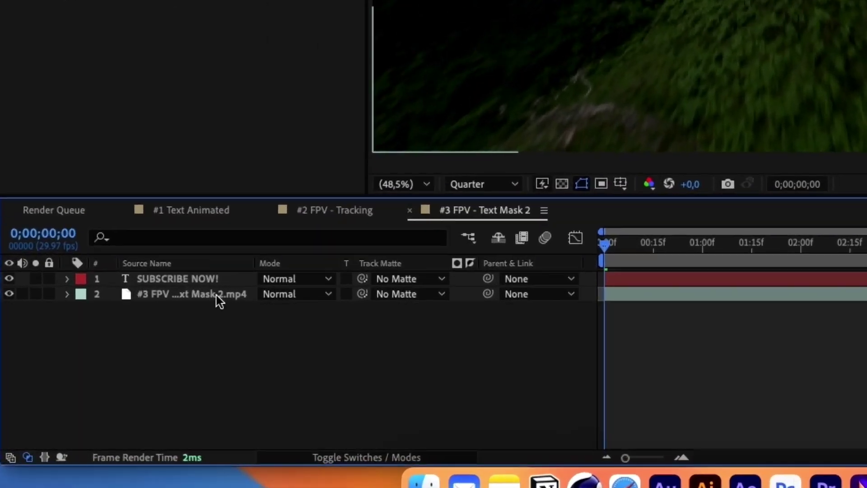
Step: Use the SUBSCRIBE NOW! text as the #3 FPV footage's track matte, and duplicate the footage with No Matte on the lower copy
{"action": "left_click", "coordinate": [113, 372]}
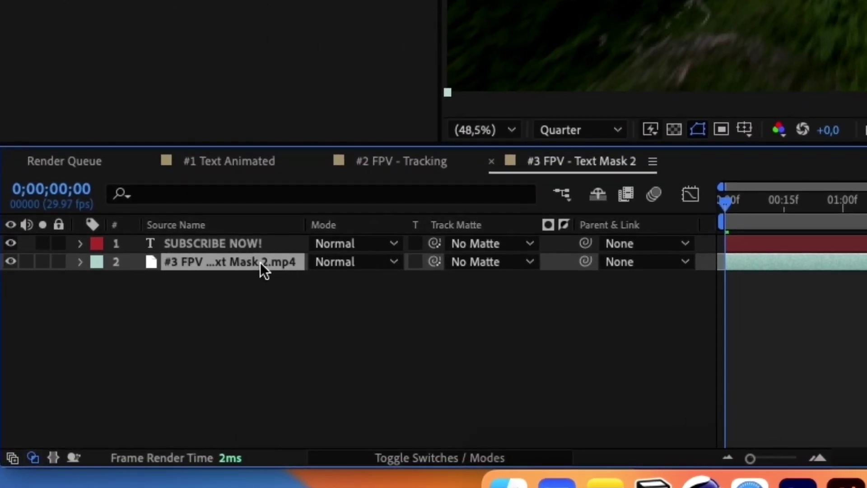
{"action": "left_click_drag", "start_coordinate": [432, 261], "coordinate": [213, 244]}
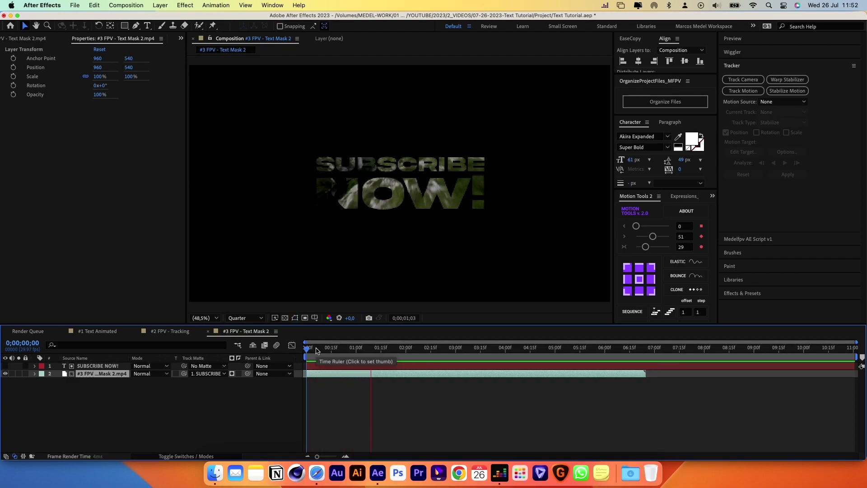
{"action": "left_click", "coordinate": [90, 375]}
{"action": "key", "text": "super+d"}
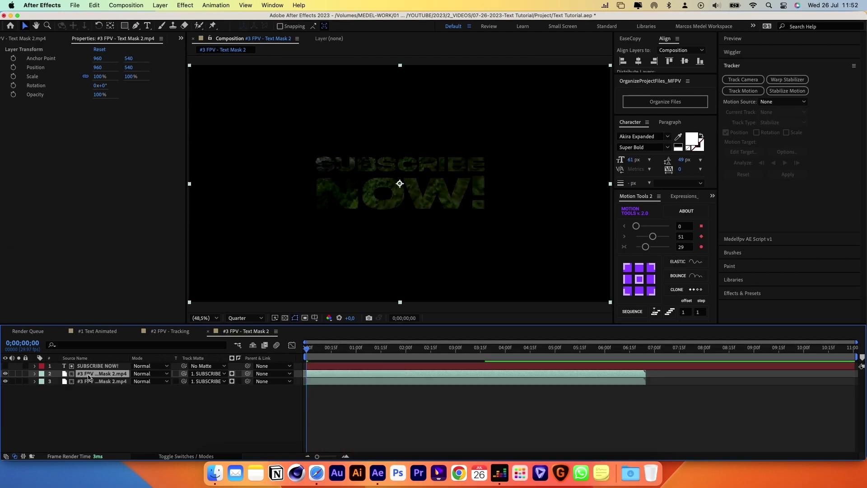
{"action": "left_click", "coordinate": [93, 383]}
{"action": "left_click", "coordinate": [208, 382]}
{"action": "left_click", "coordinate": [209, 392]}
Step: Keyframe the matted footage's position from 960, 540 at 0;00;00;12 down to 960, 921,1 at 0;00;02;17
{"action": "left_click", "coordinate": [346, 202]}
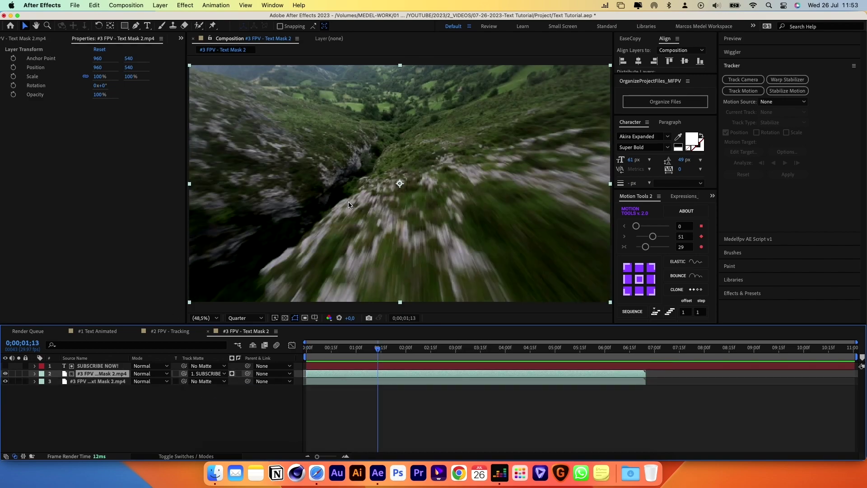
{"action": "left_click_drag", "start_coordinate": [380, 201], "coordinate": [355, 155]}
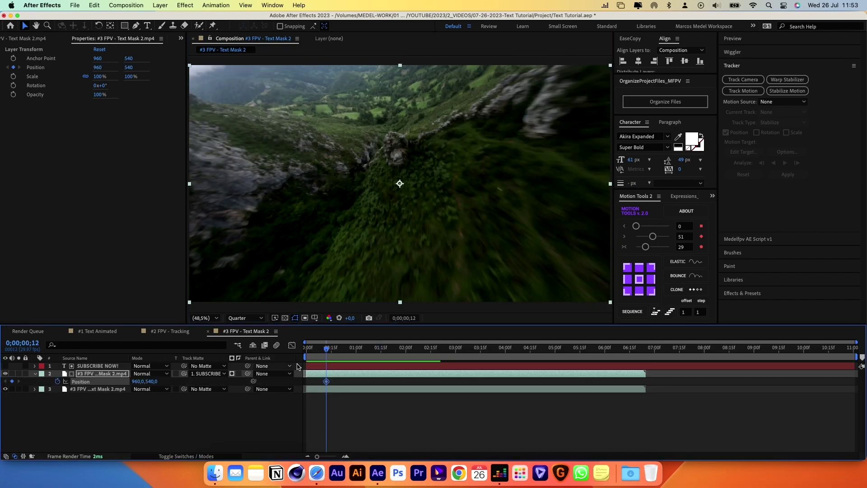
{"action": "key", "text": "space"}
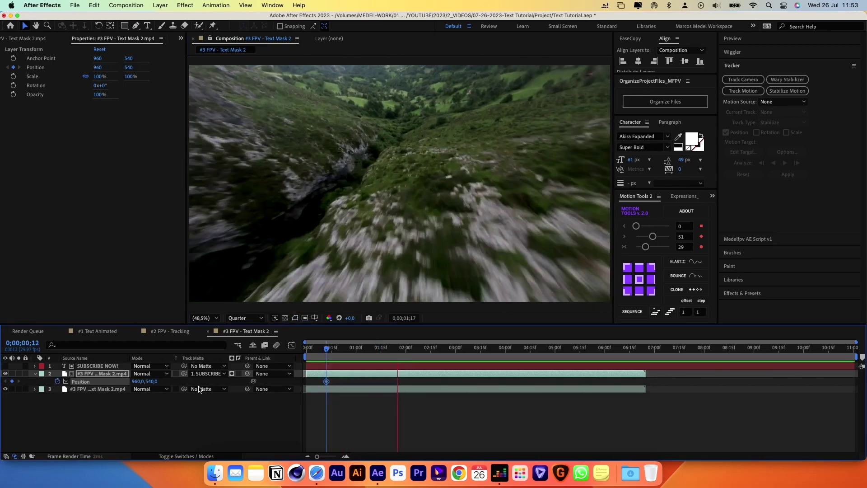
{"action": "key", "text": "space"}
{"action": "left_click_drag", "start_coordinate": [402, 98], "coordinate": [405, 181]}
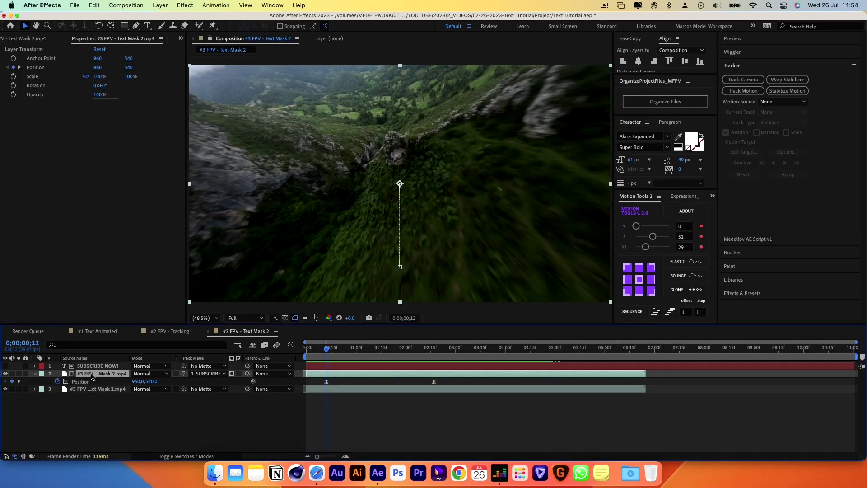
Step: Apply Exposure to the matted footage, keyframe it from 0,00 at 0;00;00;12 to 2,54 at 0;00;02;17, and preview it
{"action": "key", "text": "ctrl+space"}
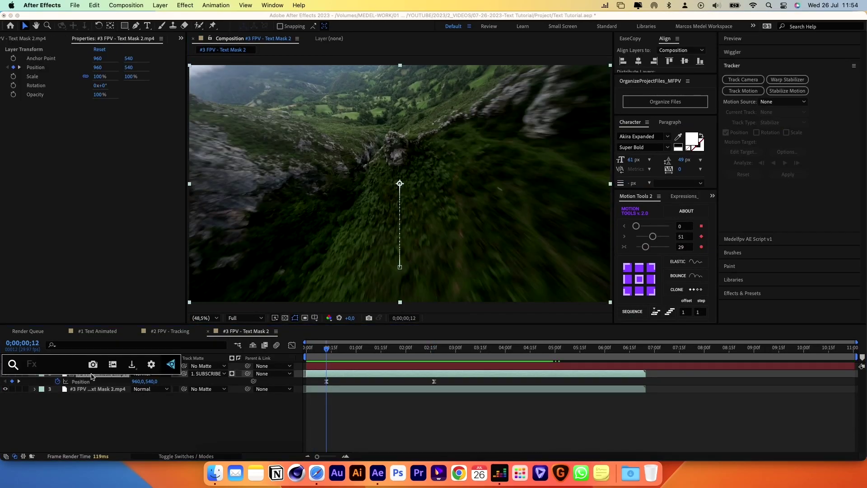
{"action": "type", "text": "exposure"}
{"action": "key", "text": "Return"}
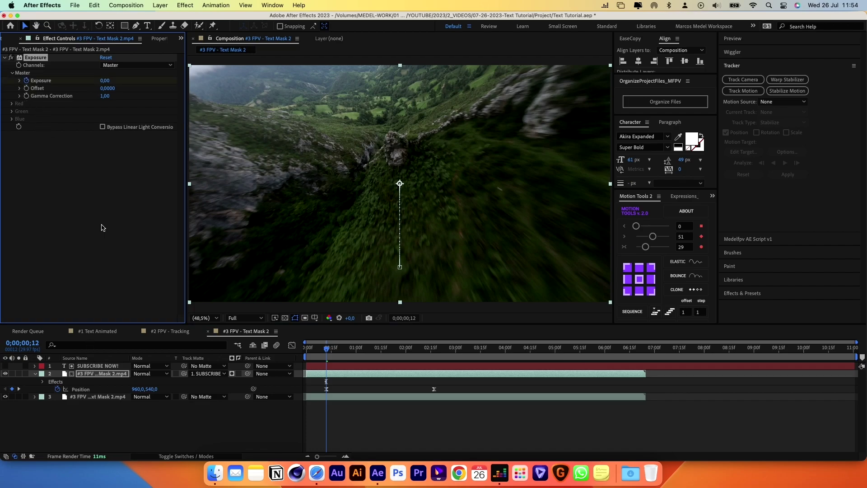
{"action": "key", "text": "u"}
{"action": "left_click_drag", "start_coordinate": [361, 354], "coordinate": [433, 354]}
{"action": "left_click_drag", "start_coordinate": [105, 81], "coordinate": [216, 81]}
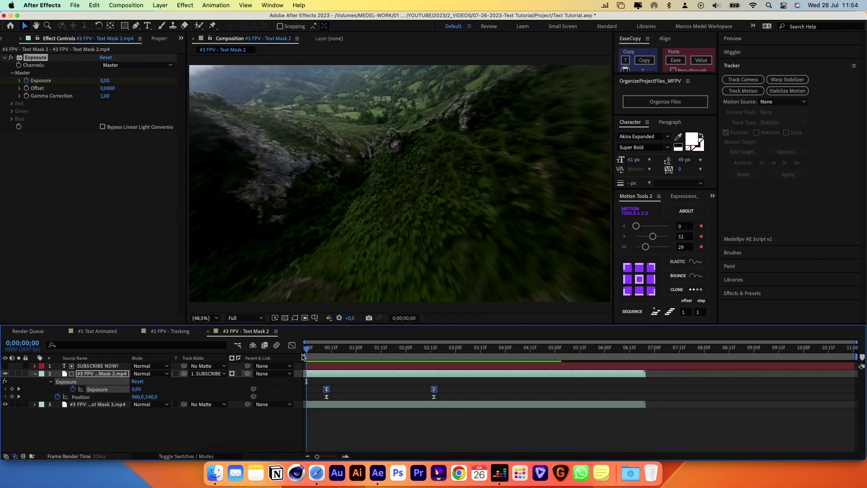
{"action": "key", "text": "space"}
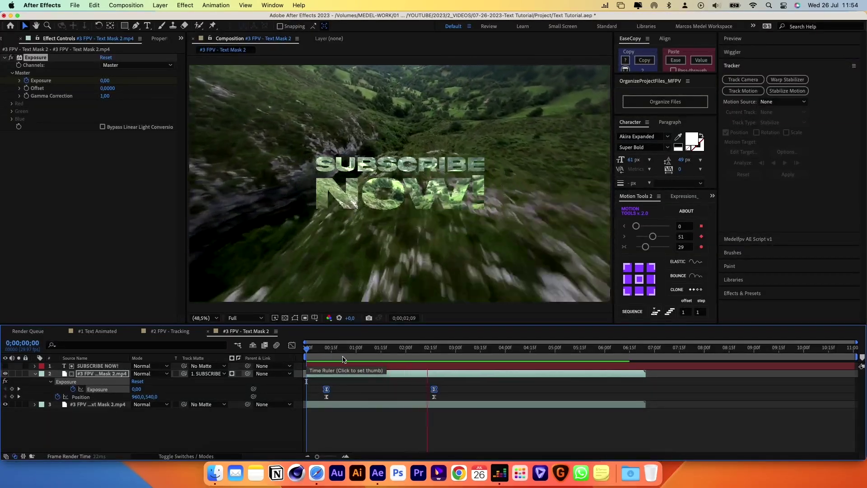
{"action": "key", "text": "space"}
Step: Apply the Tint effect to the matted footage and map both black and white to white
{"action": "left_click", "coordinate": [386, 351]}
{"action": "left_click", "coordinate": [381, 374]}
{"action": "key", "text": "ctrl+space"}
{"action": "type", "text": "tint"}
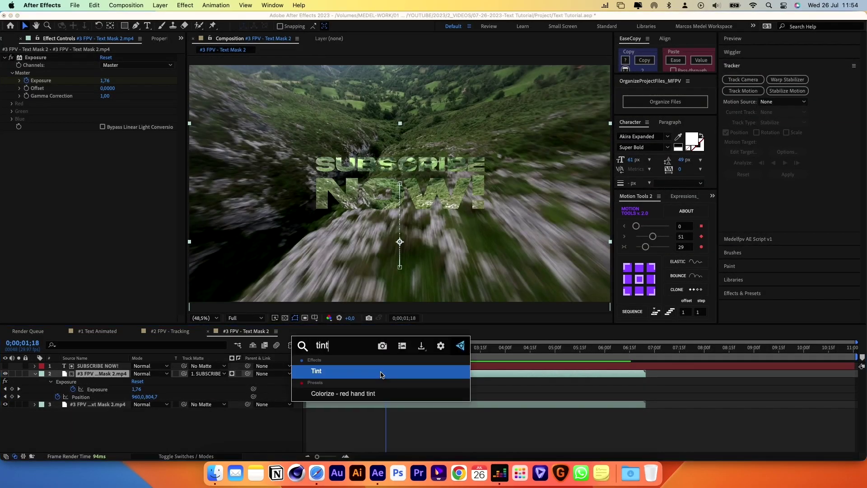
{"action": "key", "text": "Return"}
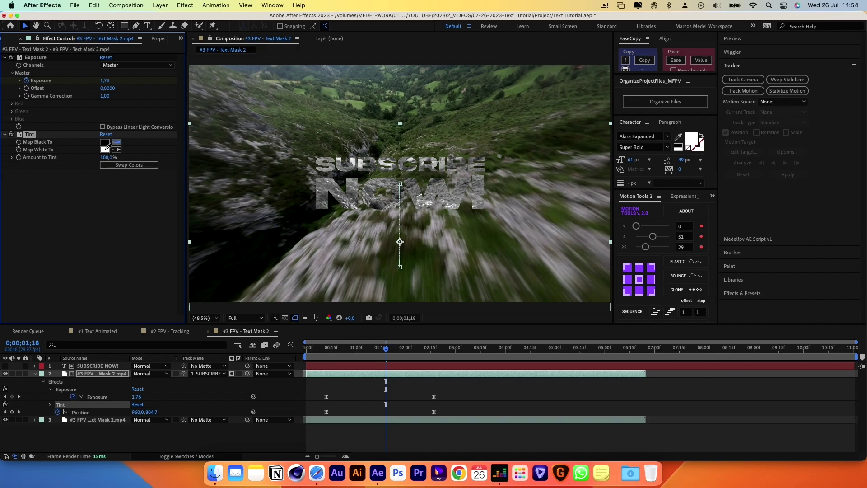
{"action": "left_click", "coordinate": [105, 152]}
Step: Keyframe Amount to Tint from 0% at 0;00;01;23 to 100% at 0;00;02;17, and play the animation
{"action": "key", "text": "Page_Down"}
{"action": "key", "text": "Page_Down"}
{"action": "key", "text": "Page_Down"}
{"action": "key", "text": "Page_Down"}
{"action": "key", "text": "Page_Down"}
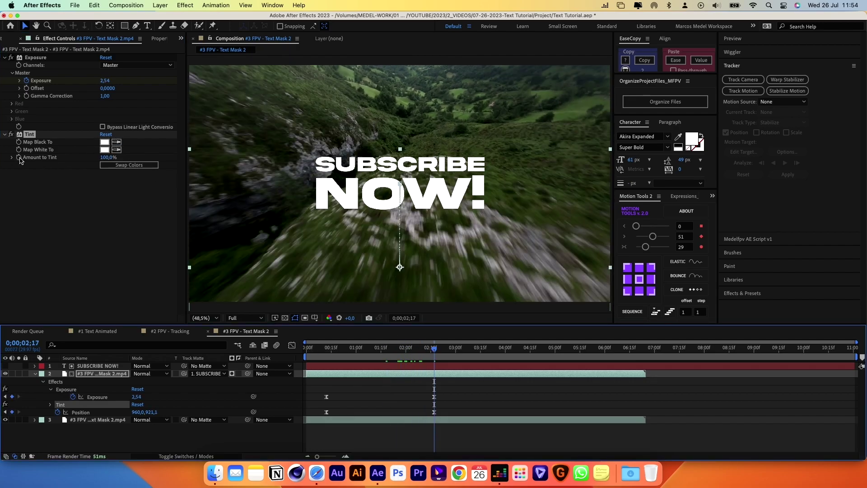
{"action": "left_click_drag", "start_coordinate": [108, 158], "coordinate": [96, 159]}
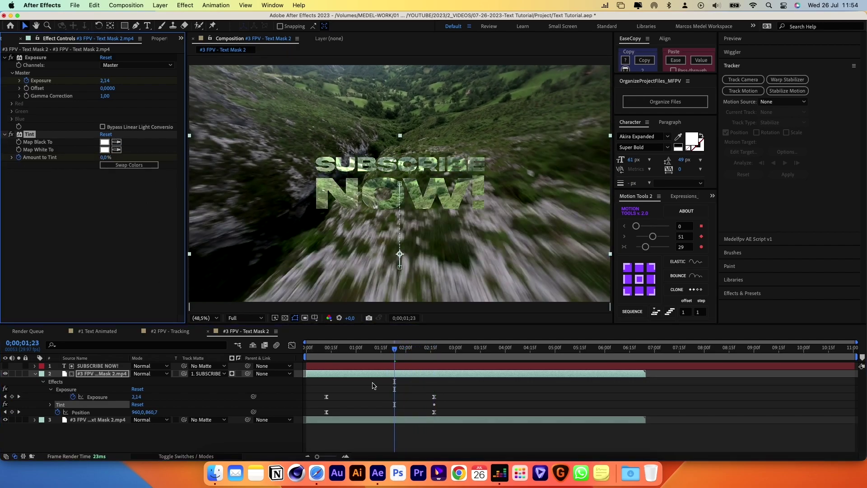
{"action": "key", "text": "space"}
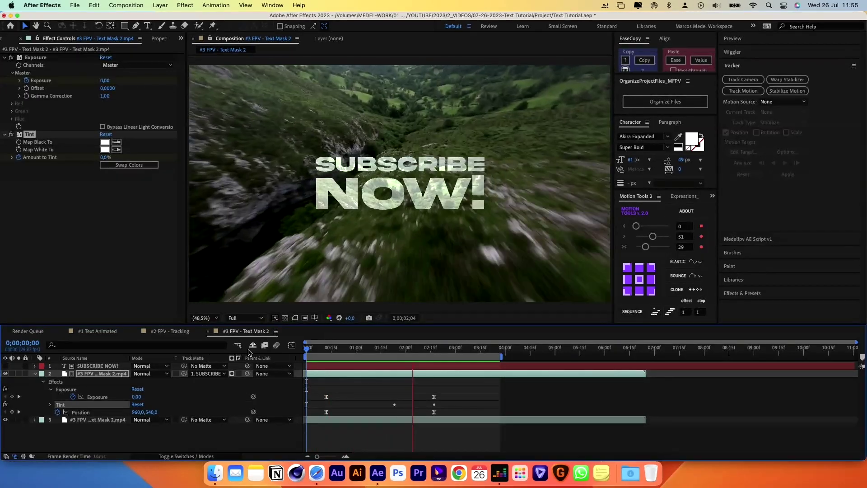
Step: Replace the SUBSCRIBE NOW! matte text with CHECK THE DESCRIPTION
{"action": "double_click", "coordinate": [112, 367]}
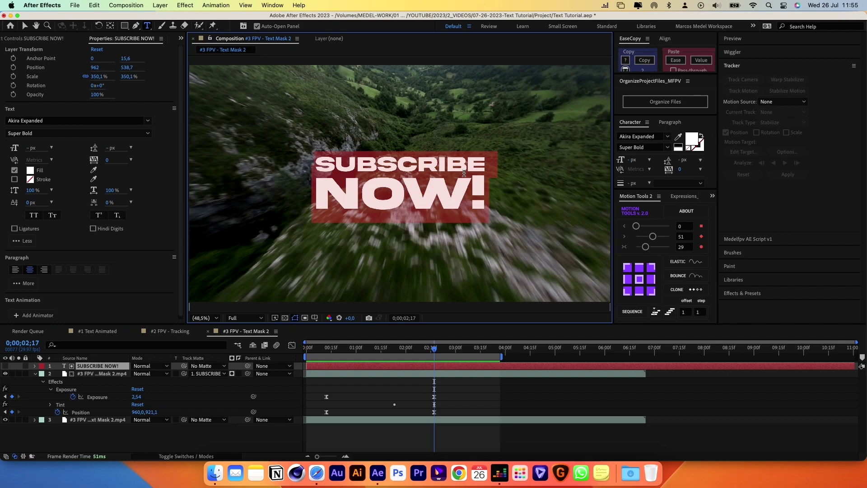
{"action": "type", "text": "CHECK THE DES"}
{"action": "type", "text": "CRIPTION"}
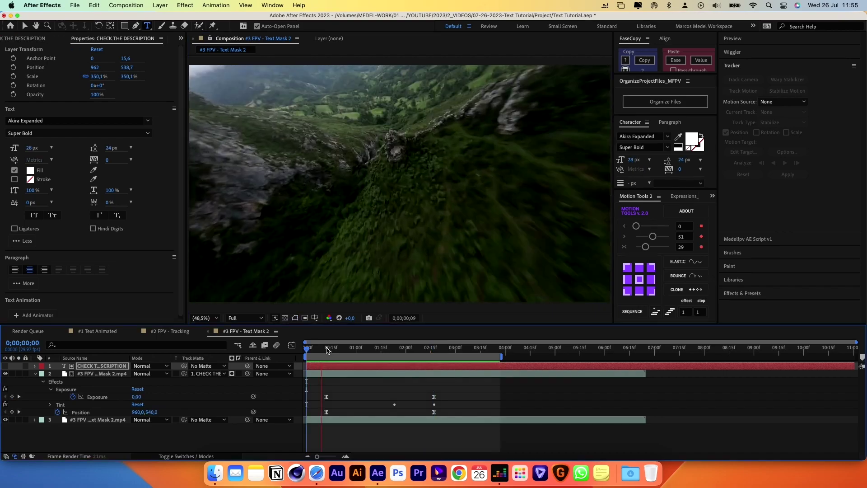